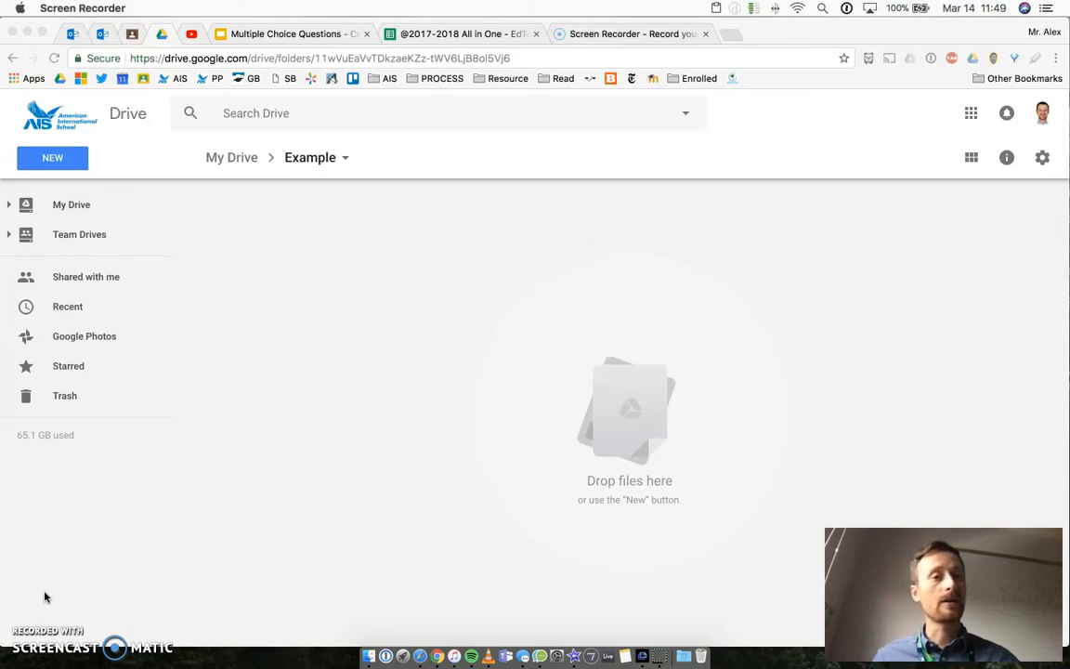
Create a blank Google Form in the Example folder.
left_click(54, 159)
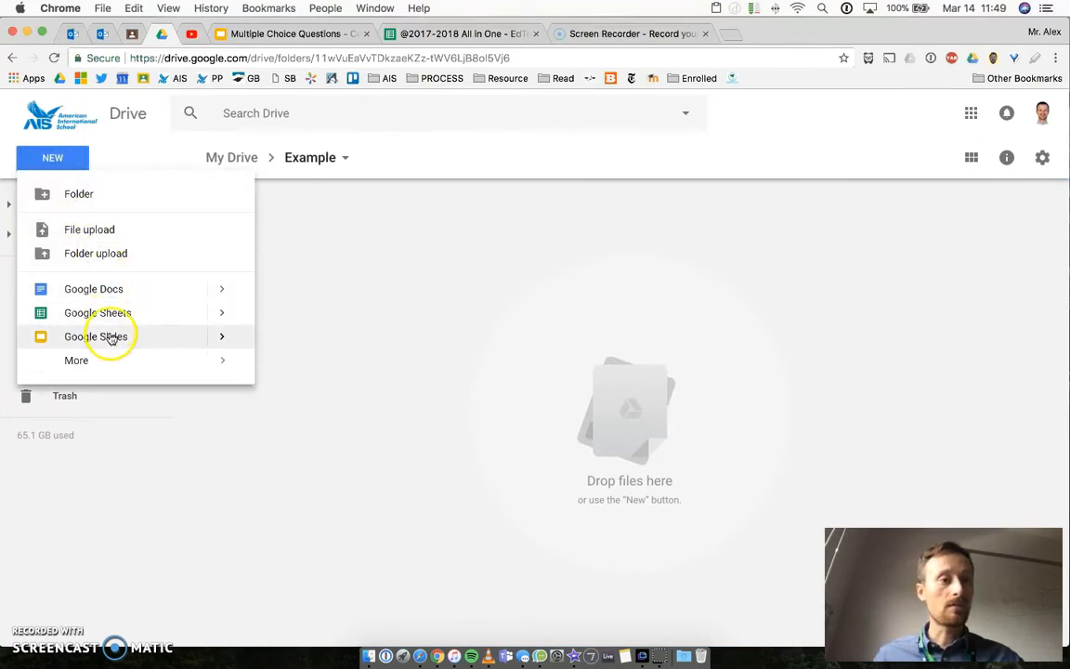
mouse_move(111, 360)
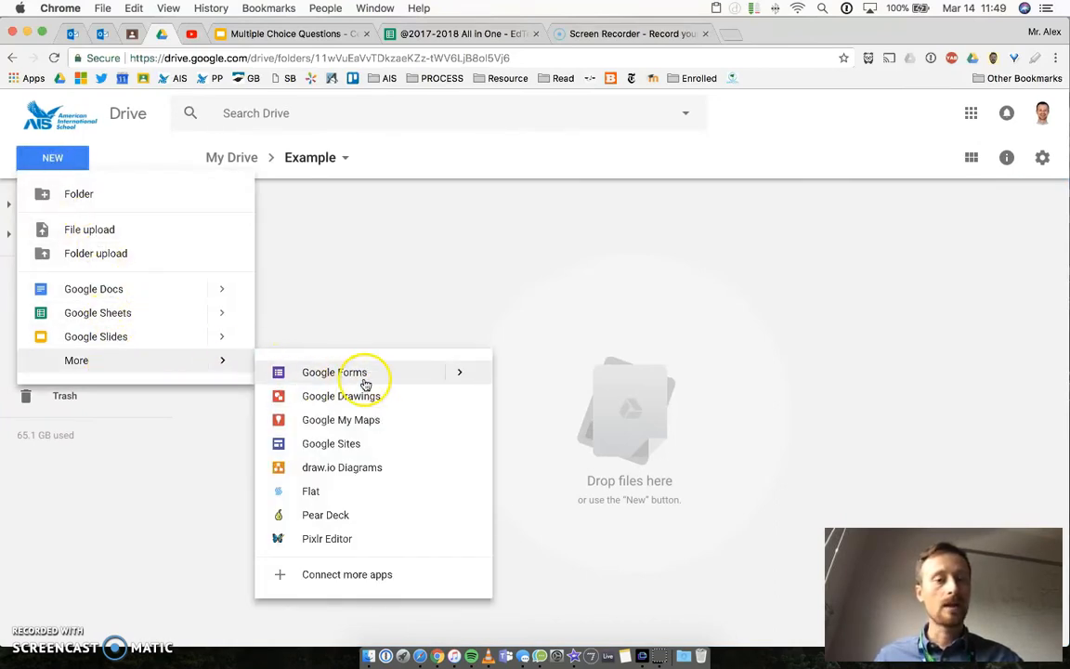
left_click(363, 378)
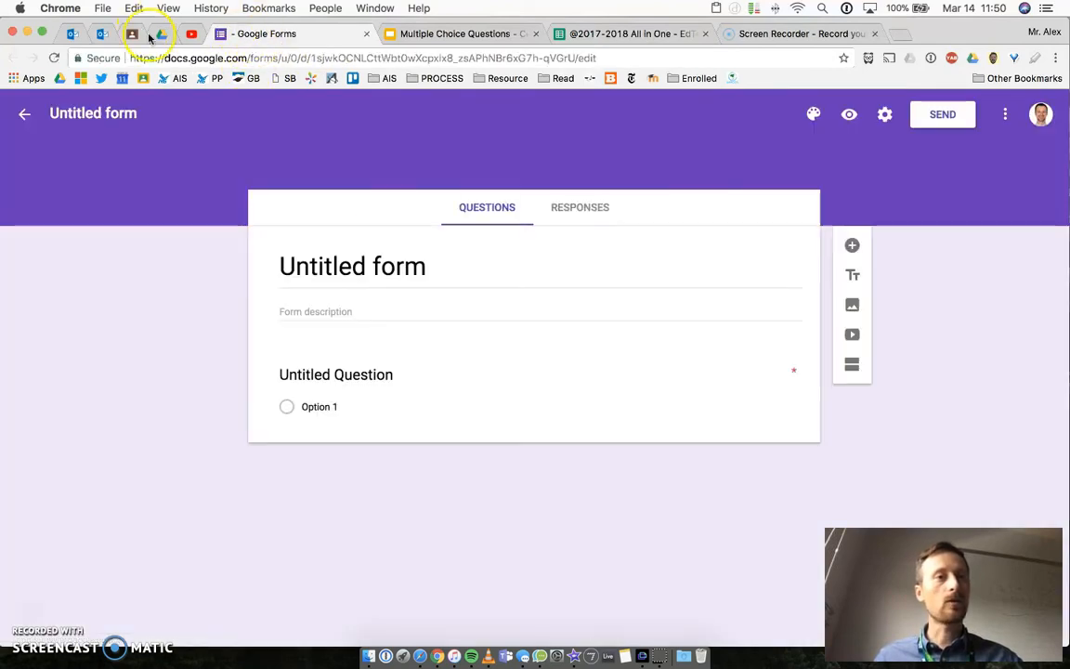
Reload the Example folder in Drive to look for the new form, and return to the form editor.
left_click(162, 33)
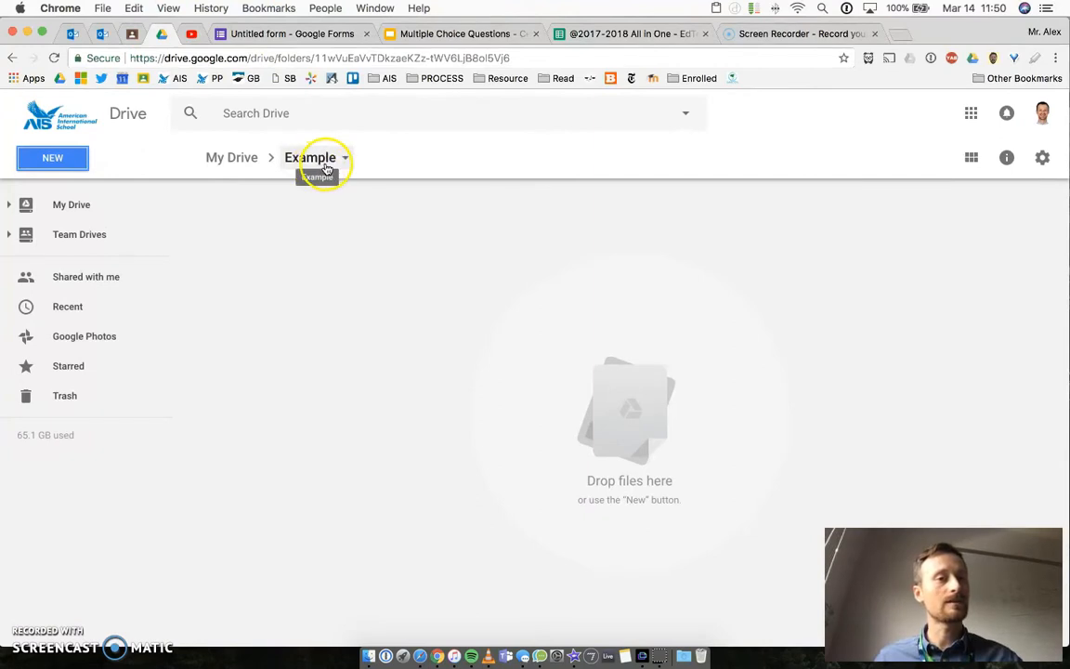
left_click(53, 60)
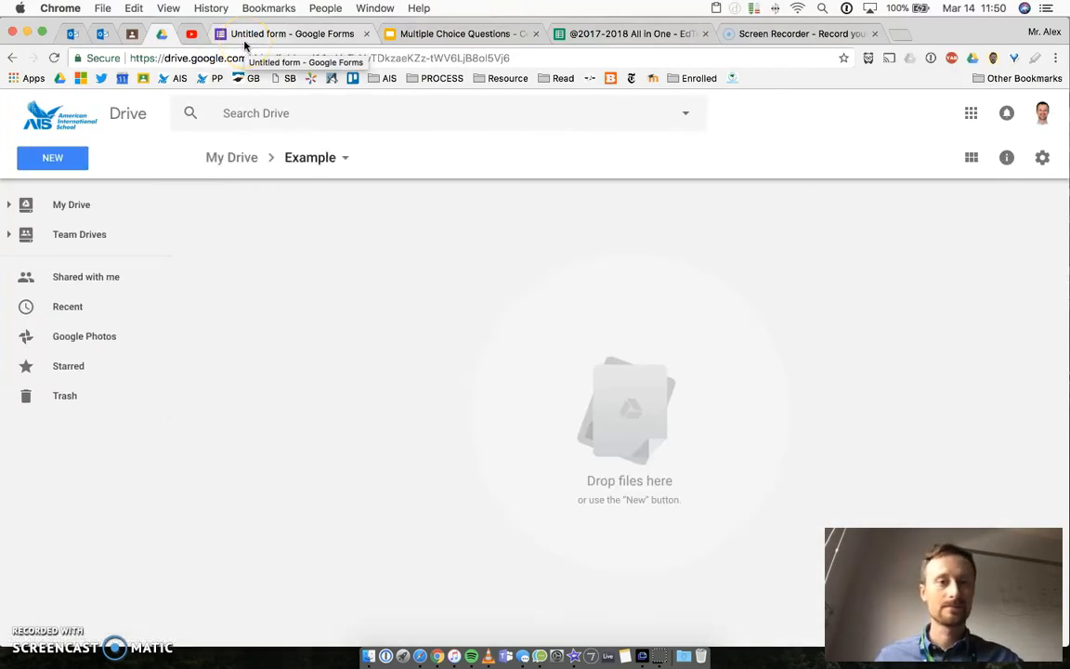
left_click(247, 37)
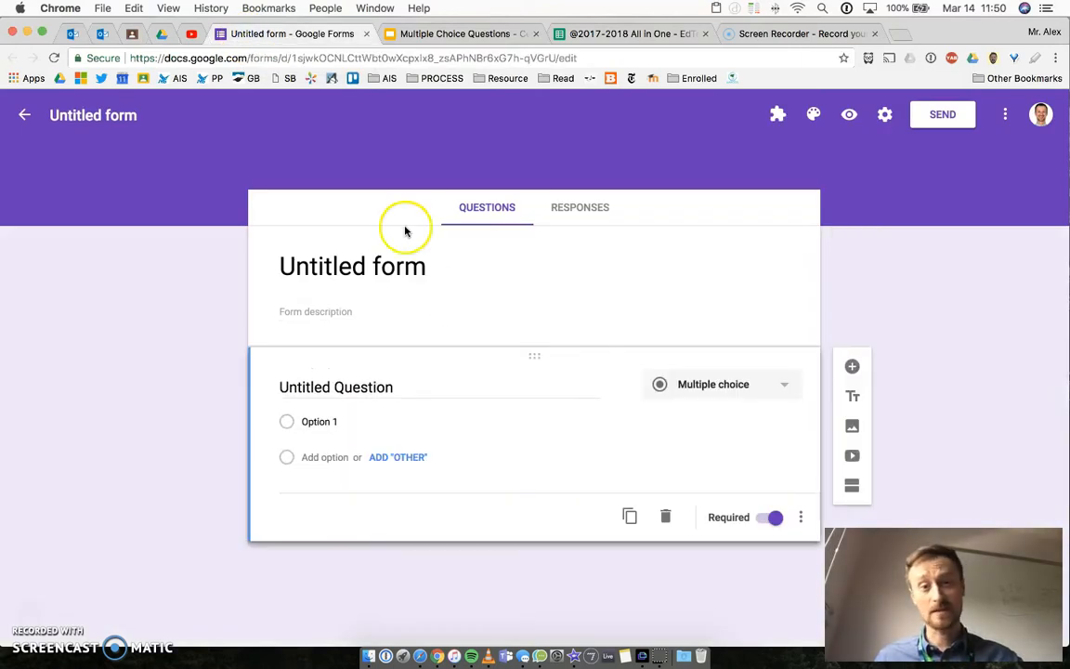
Title the form "Exit Ticket" and describe it as "This is the exit ticket that we're going to use in class on March 16, 2018.".
left_click(377, 269)
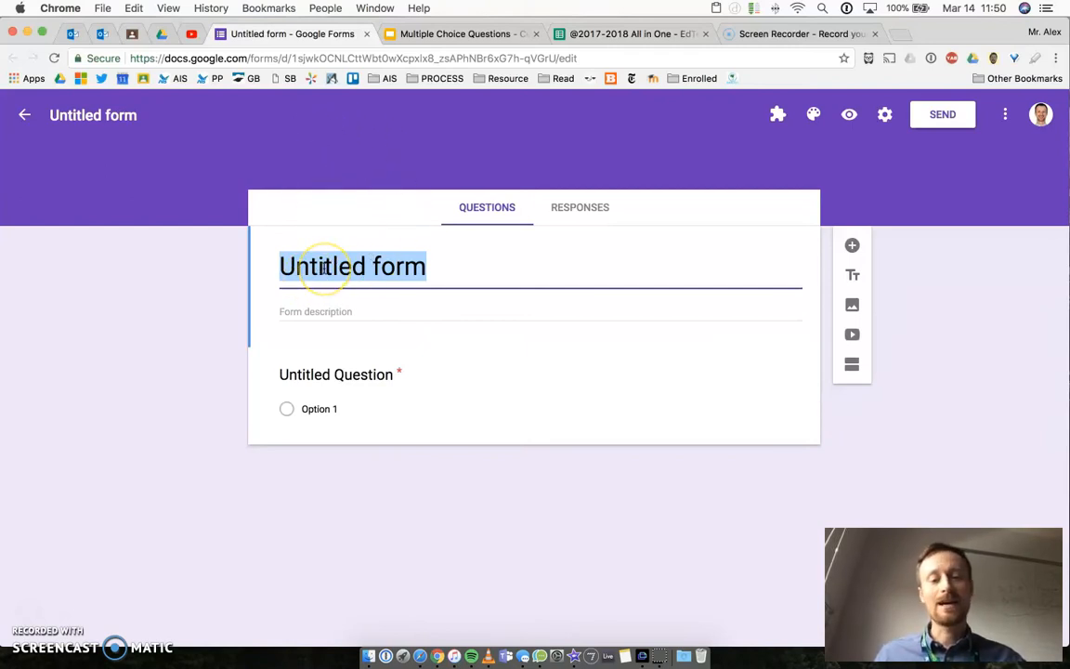
type("Exit Ticket")
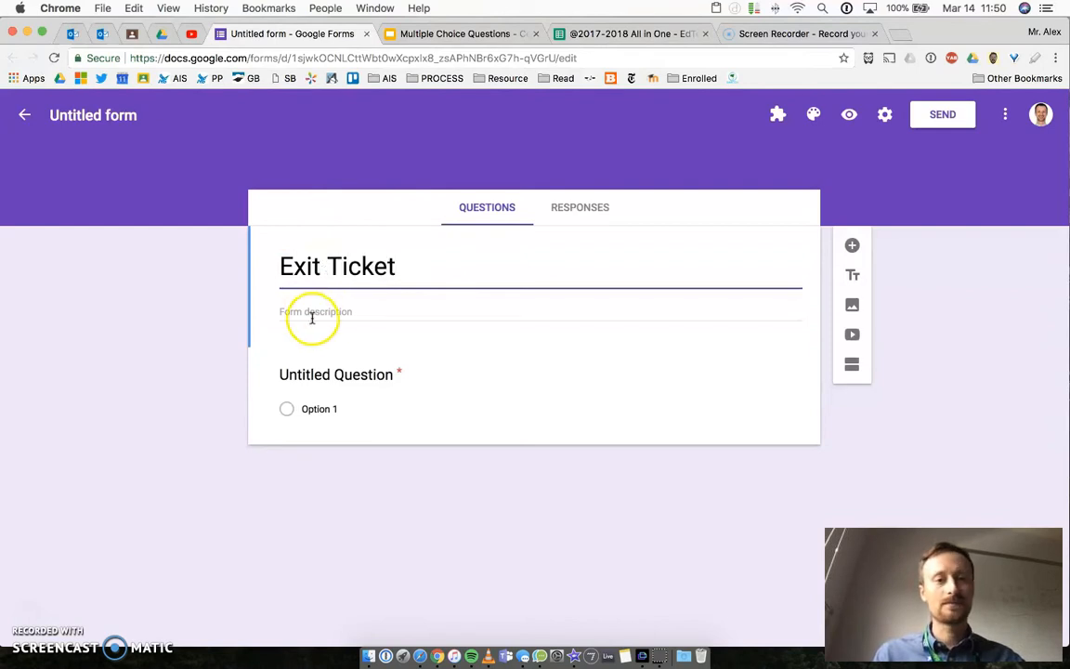
left_click(329, 313)
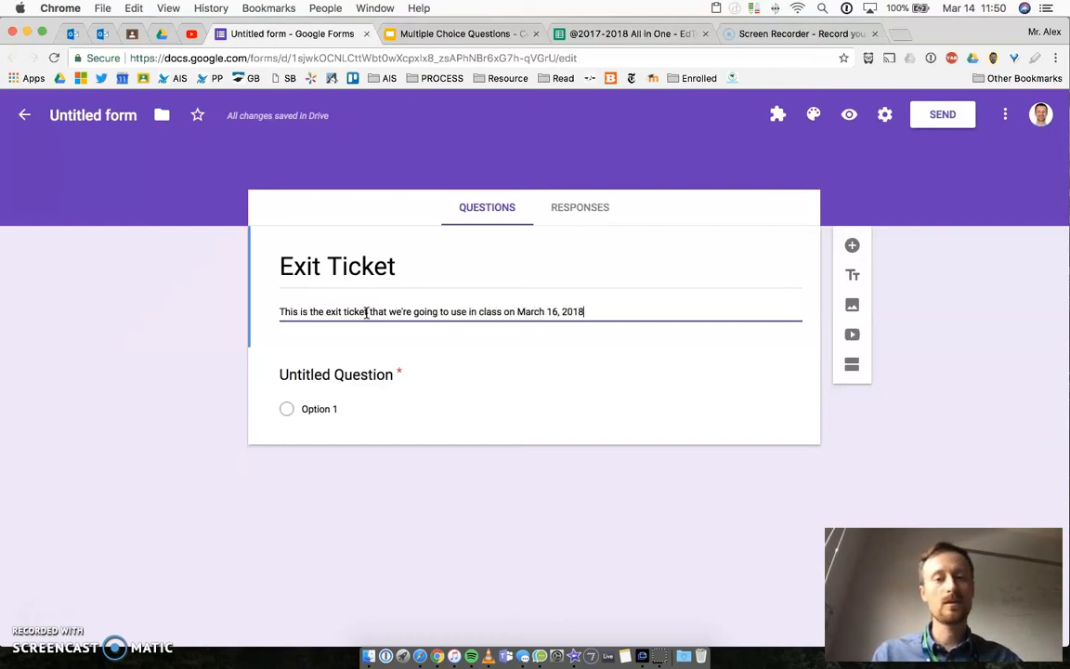
type(".")
left_click(351, 282)
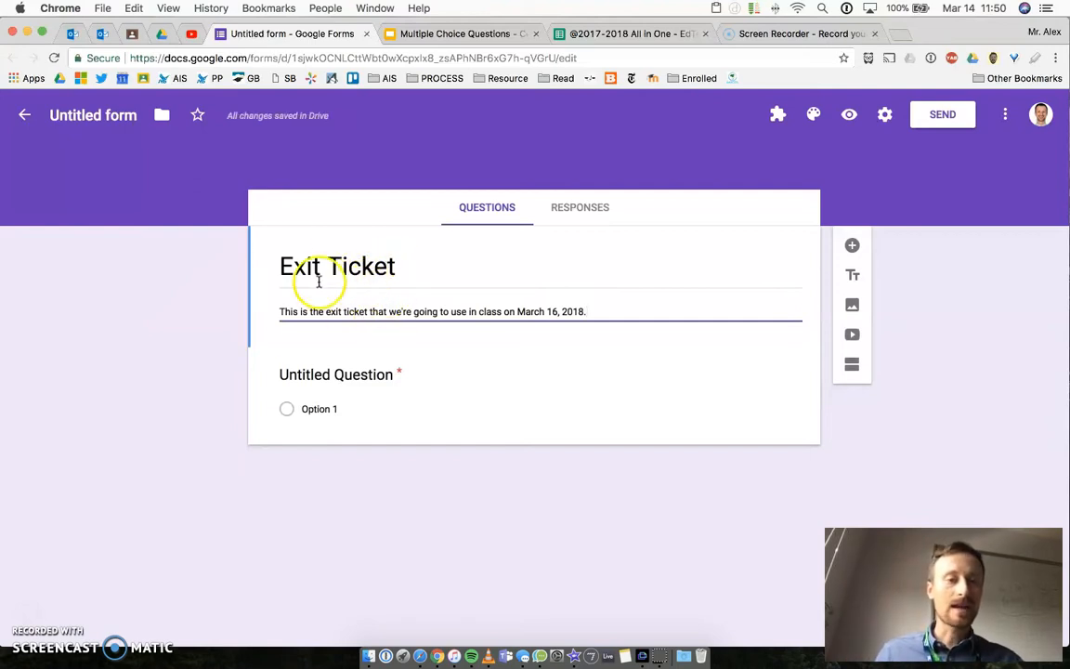
Rename the form file "Exit Ticket March 16th, 2018 - A3" and check its listing in the Example folder.
left_click(94, 115)
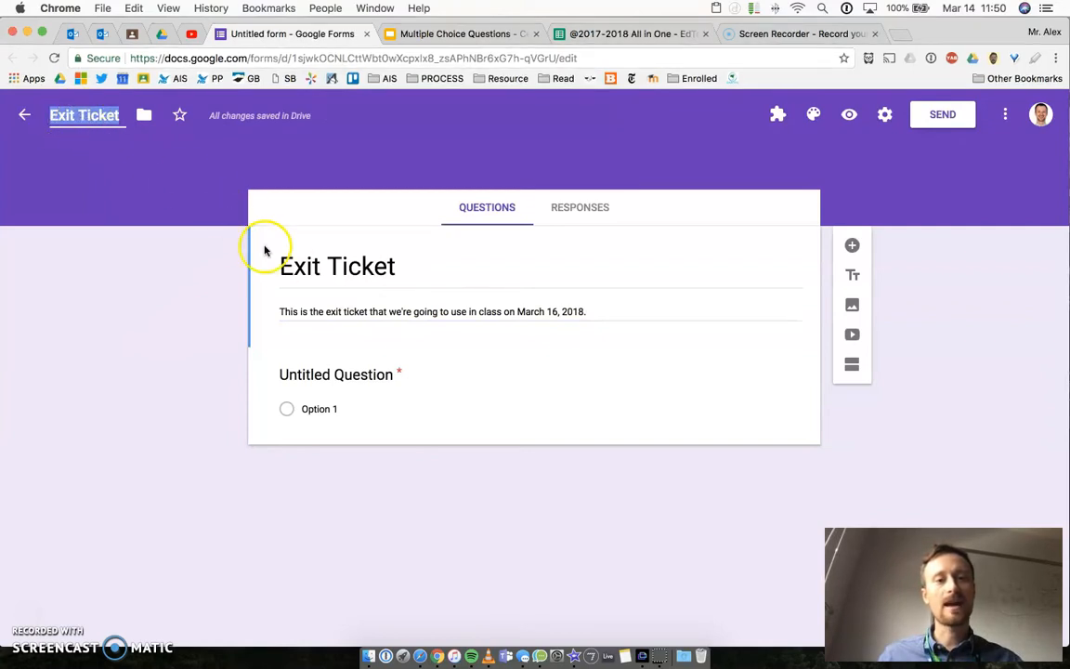
left_click_drag(283, 267, 349, 265)
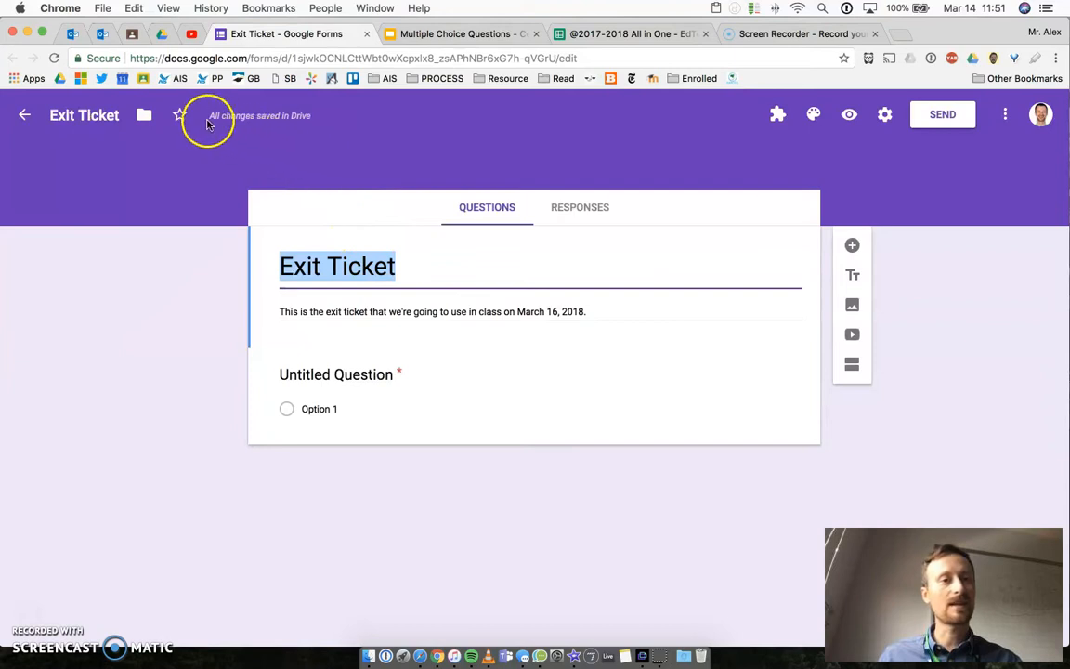
left_click(121, 114)
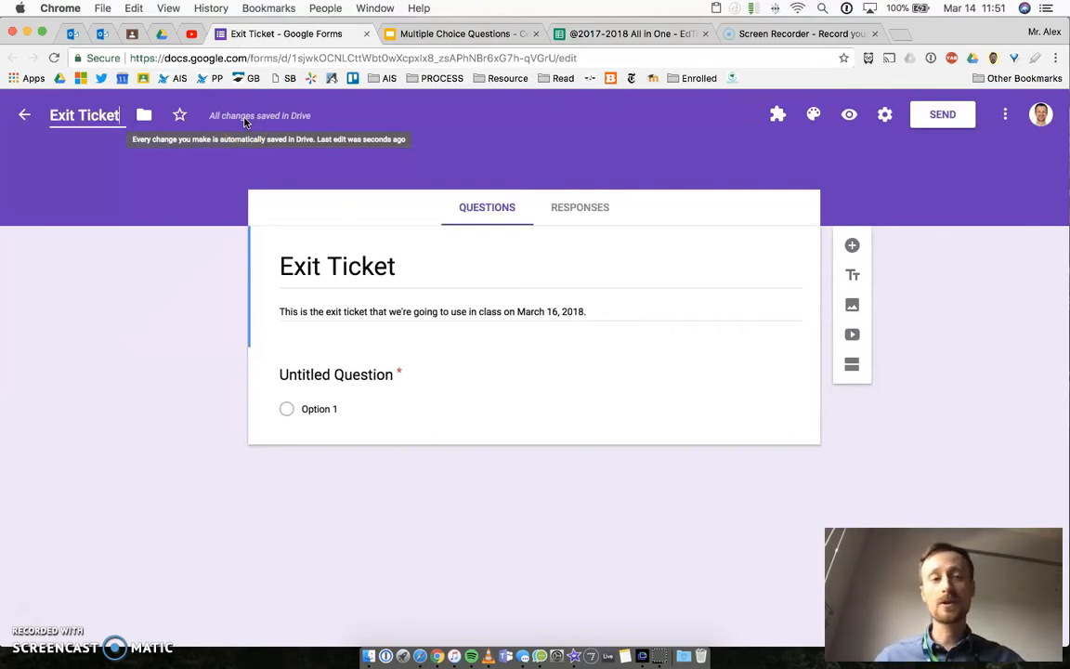
type("March 16")
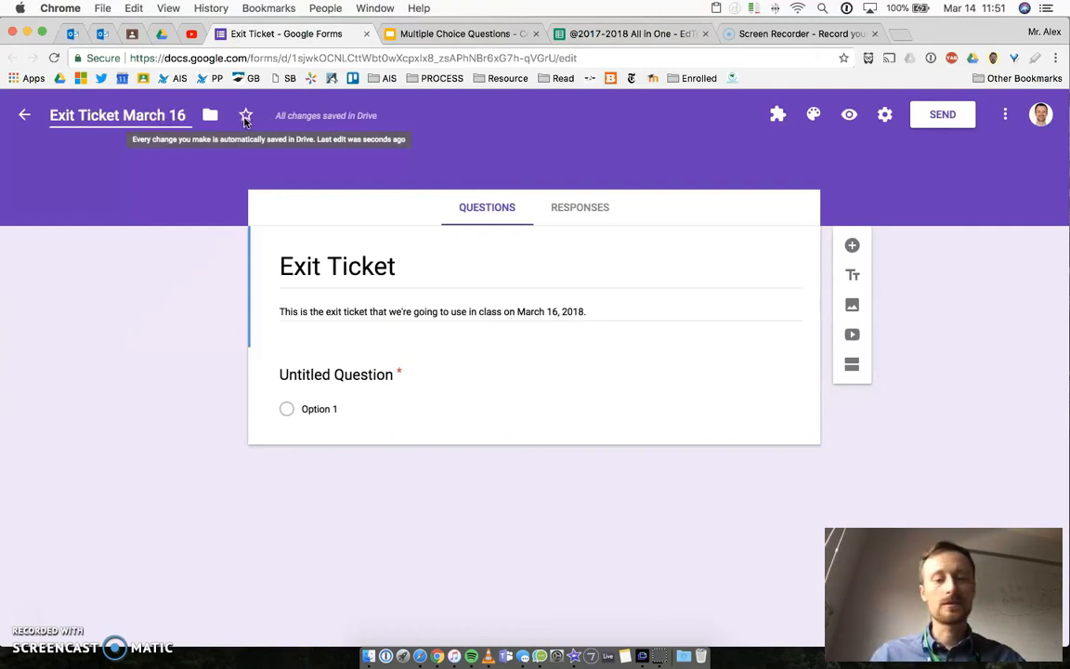
type("th, 2018 - A3")
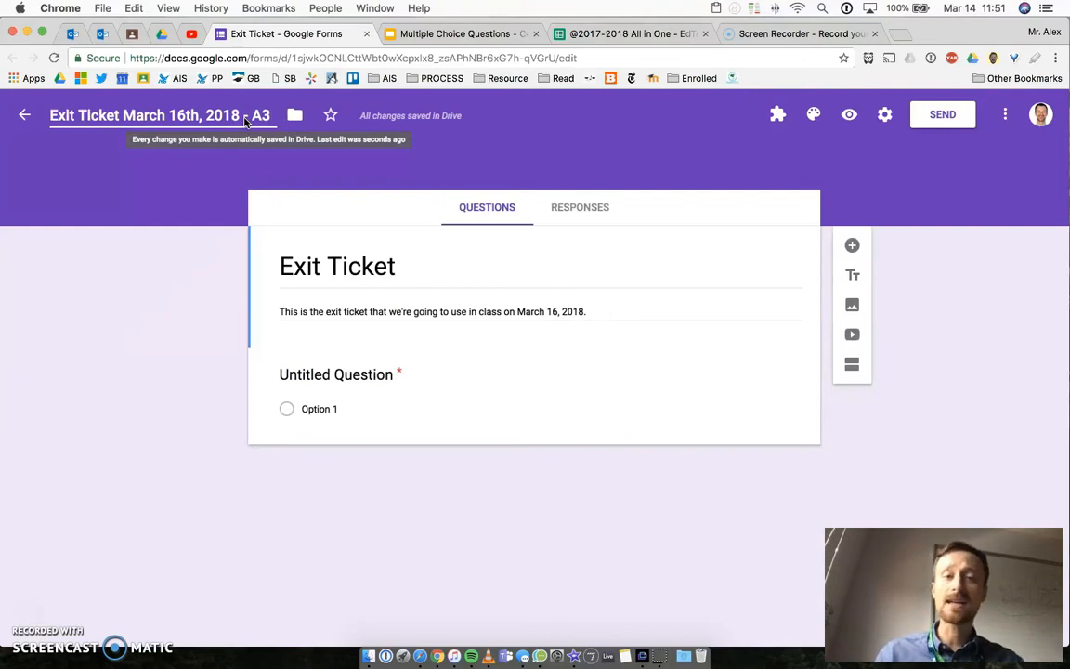
left_click(16, 399)
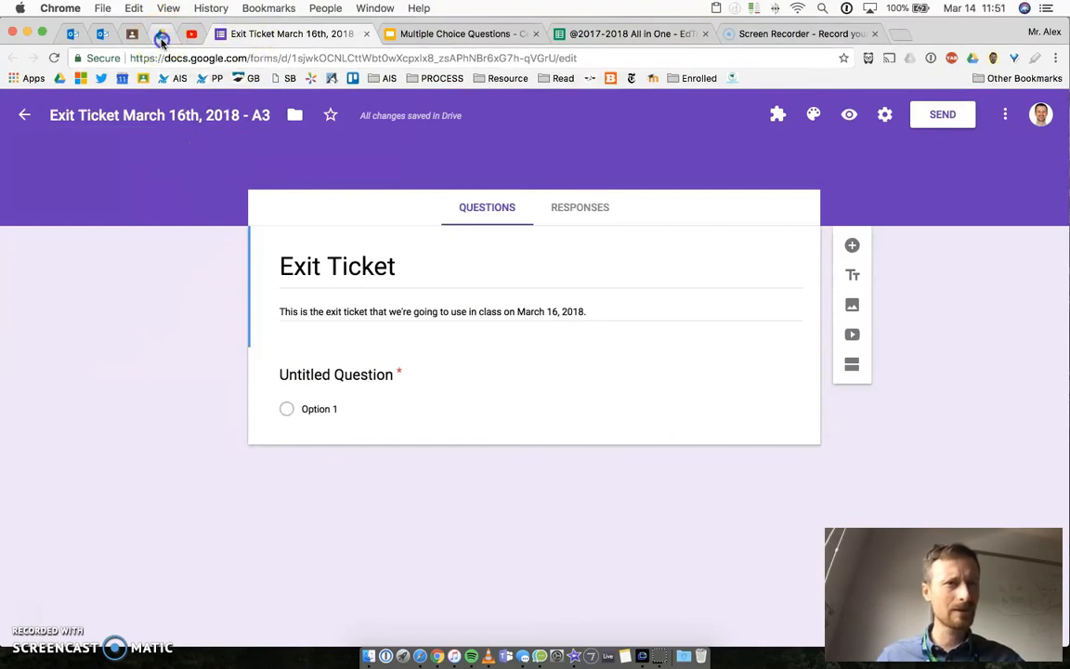
left_click(160, 35)
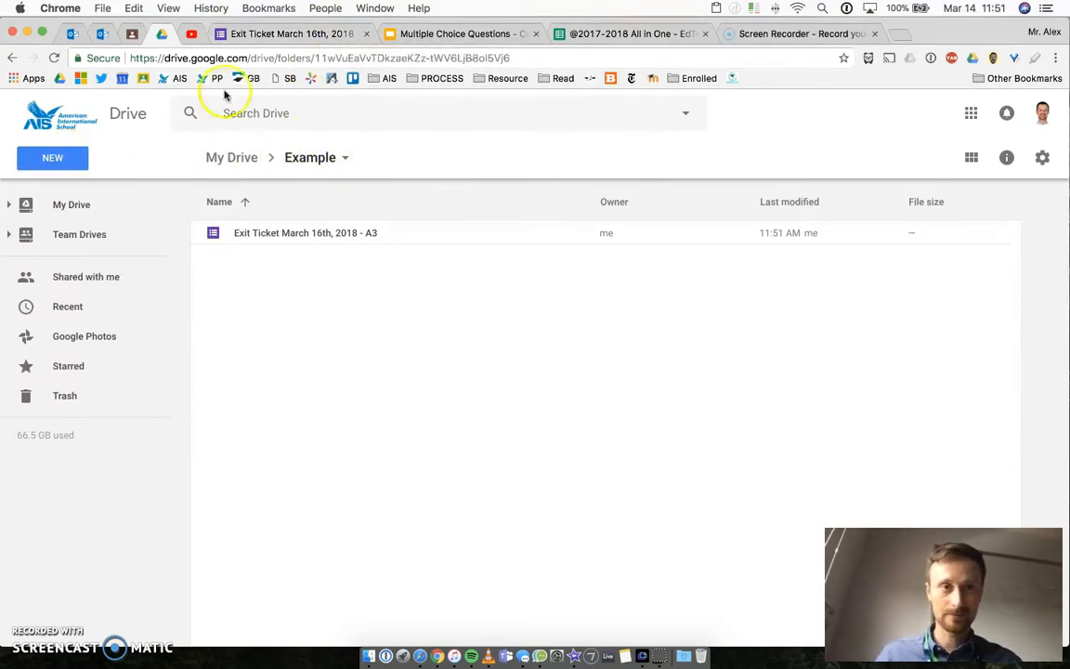
left_click(278, 37)
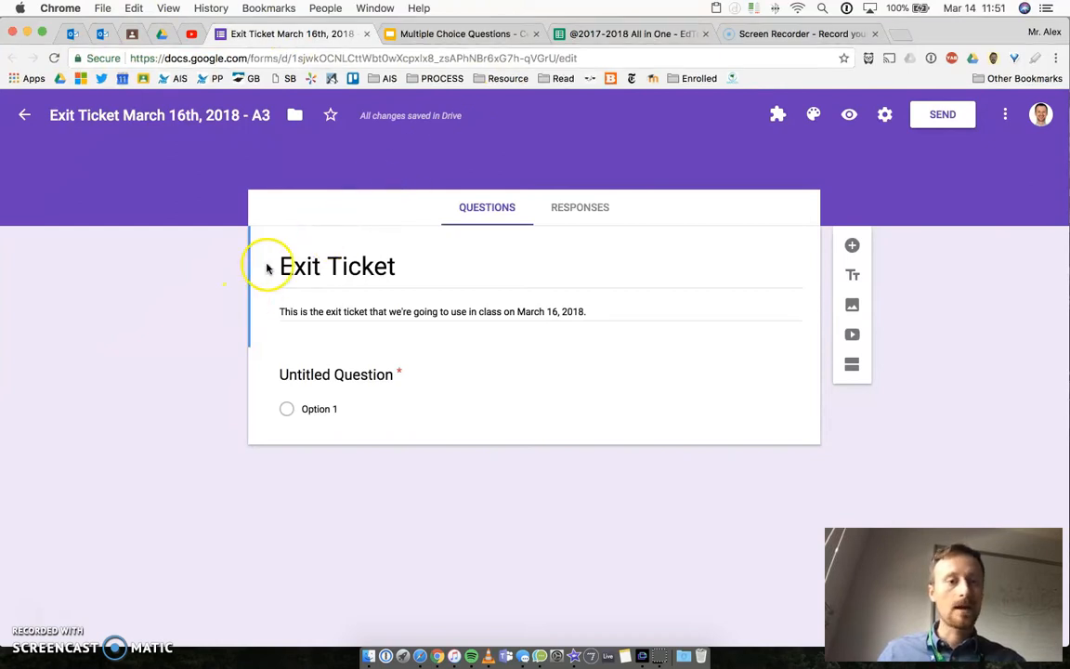
Set the first question's text to "Write stem here." and its type to Multiple choice.
left_click(297, 371)
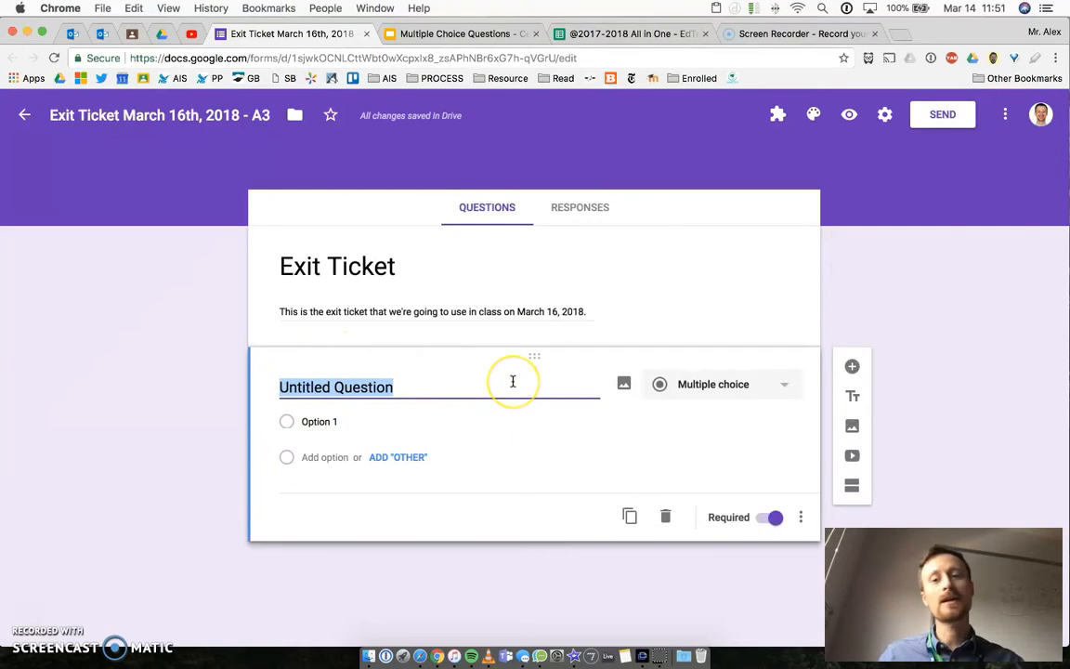
type("Write stem here.")
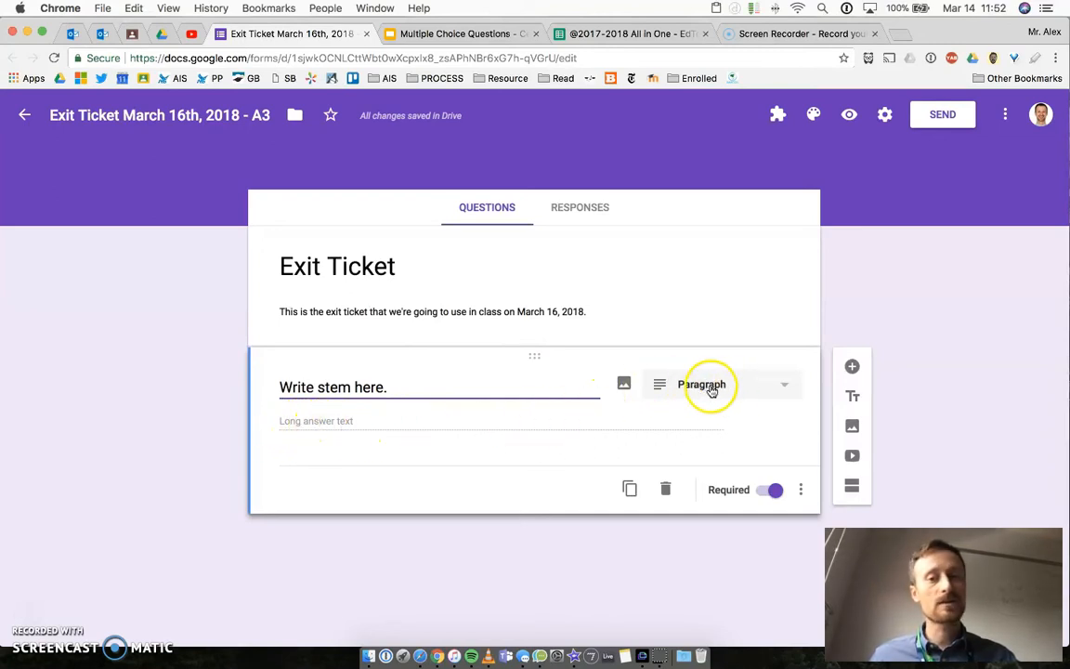
left_click(767, 391)
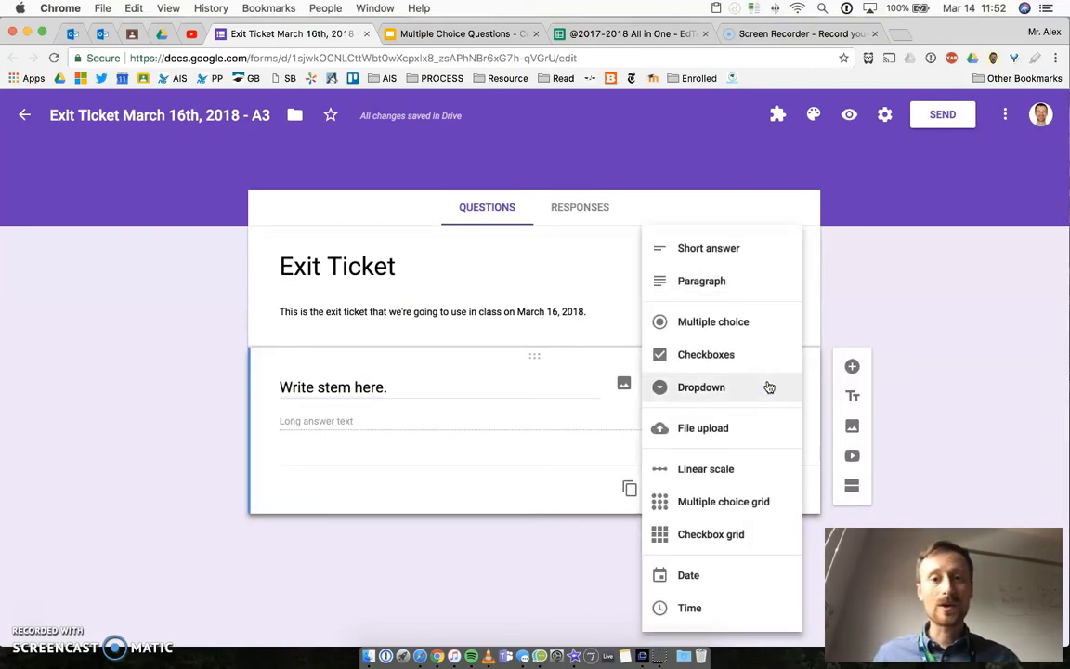
left_click(709, 330)
Give the question four answer choices: Option 1, Option 2, Option 3 and Option 4.
left_click(320, 418)
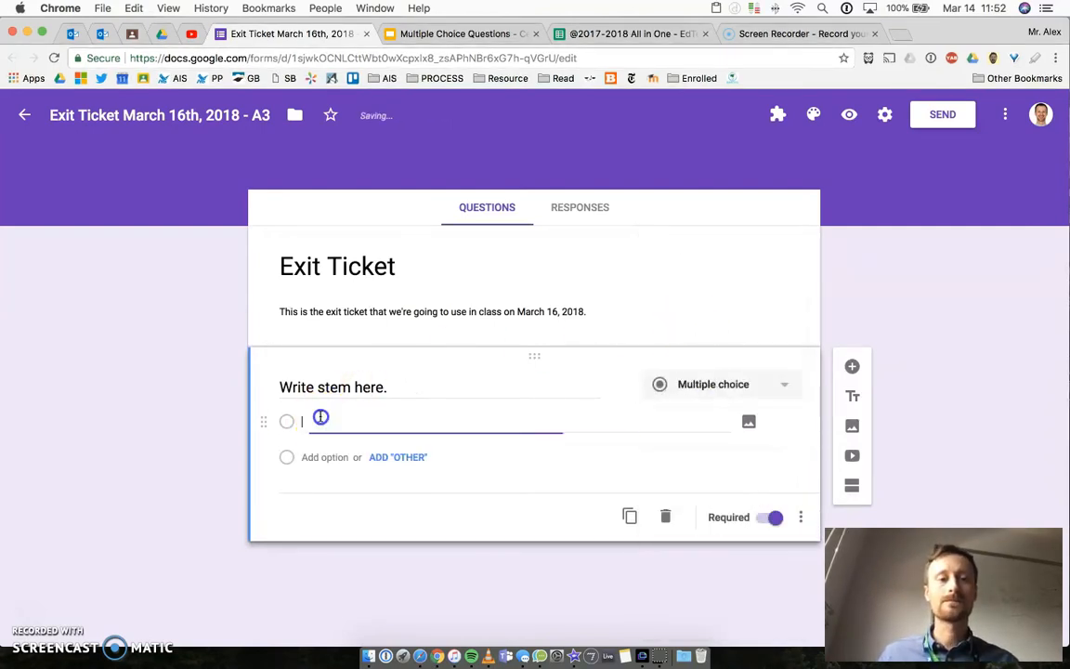
type("on 1")
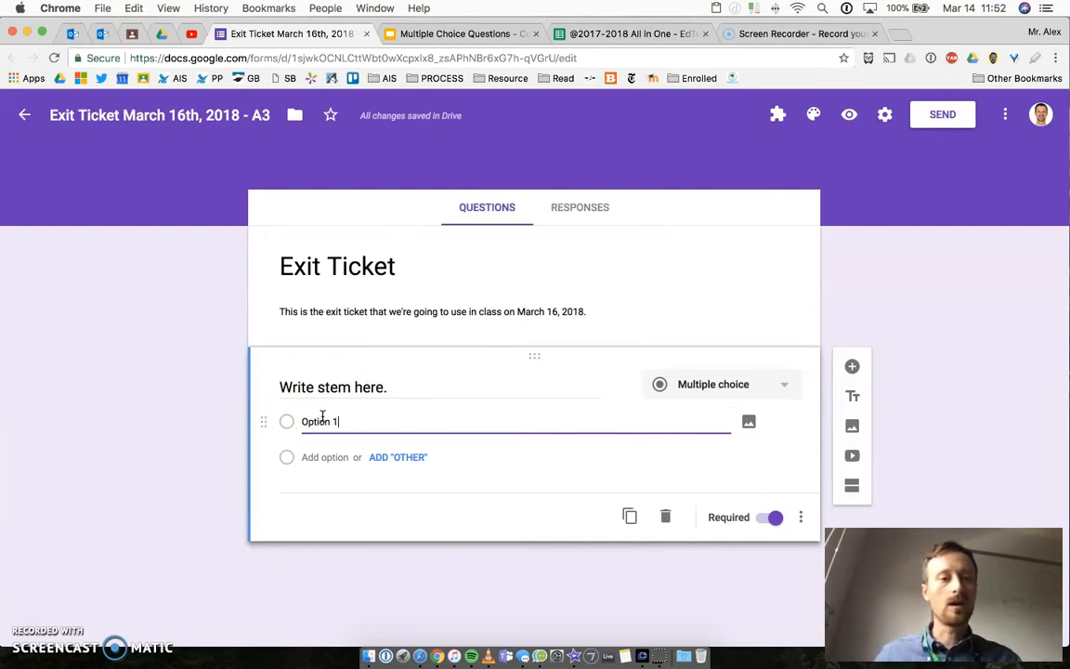
left_click(315, 458)
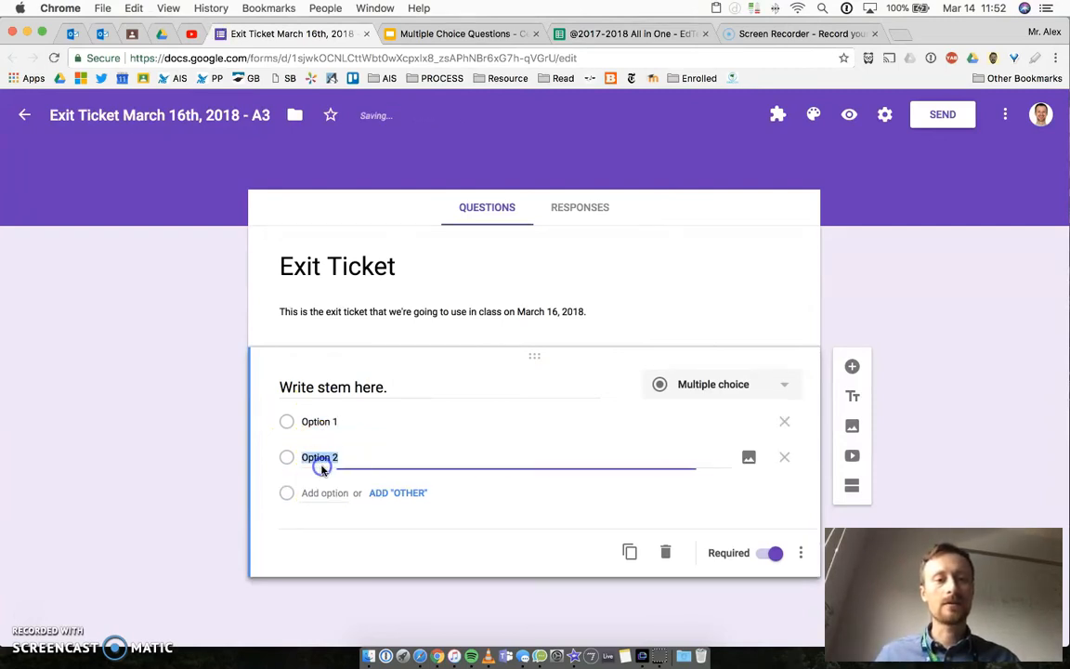
left_click(310, 494)
left_click(312, 530)
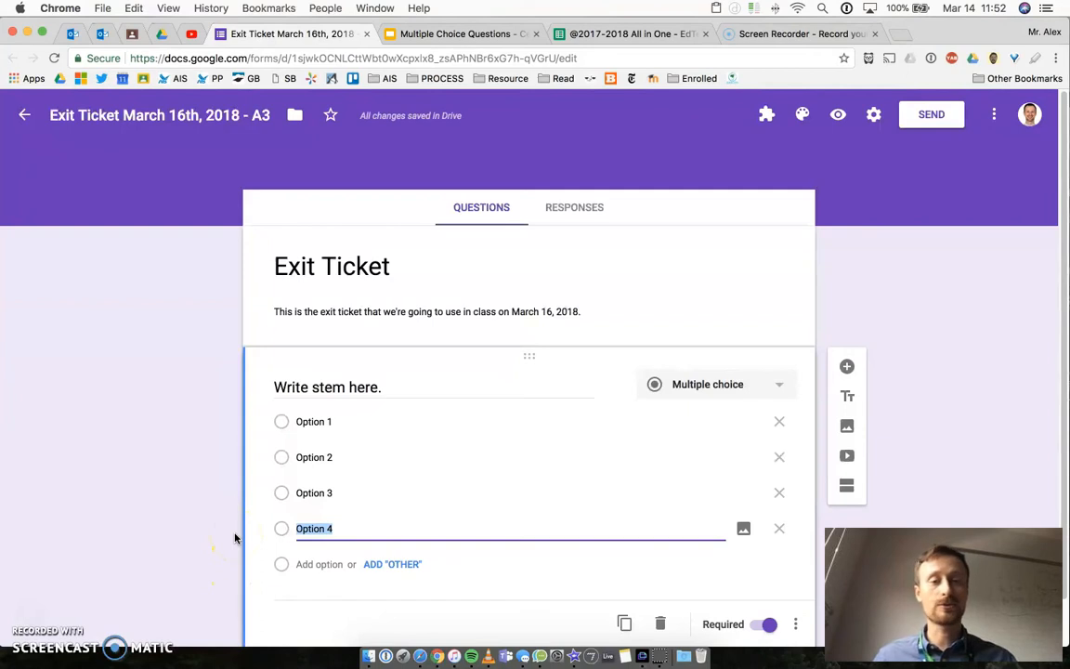
Turn the question's Required setting off and back on.
scroll(278, 480, "down", 1)
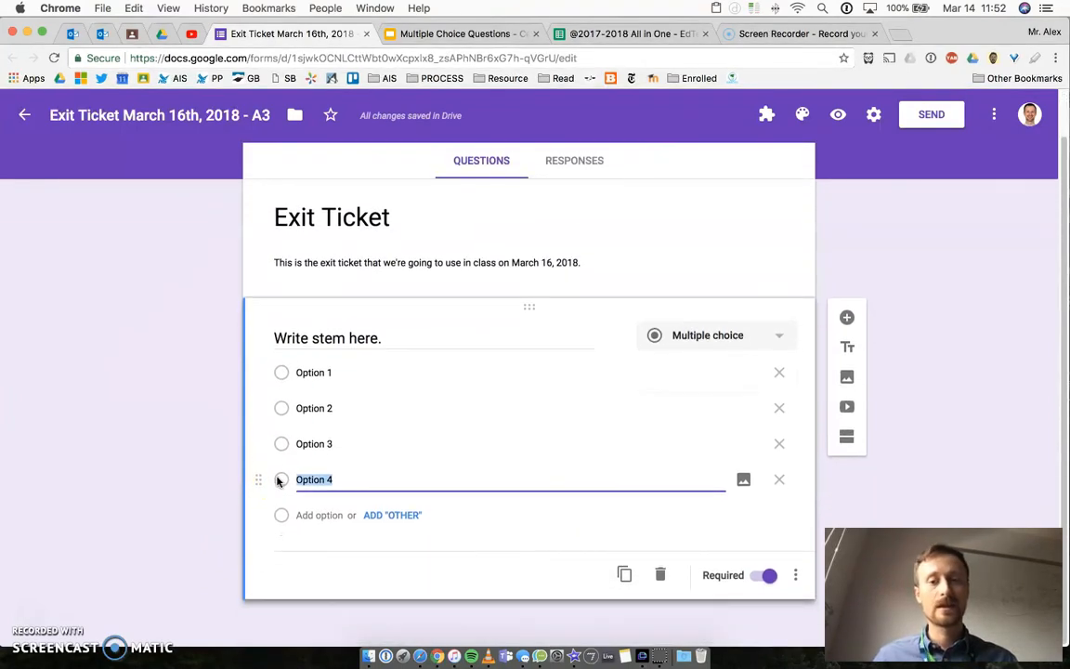
left_click(769, 577)
left_click(769, 578)
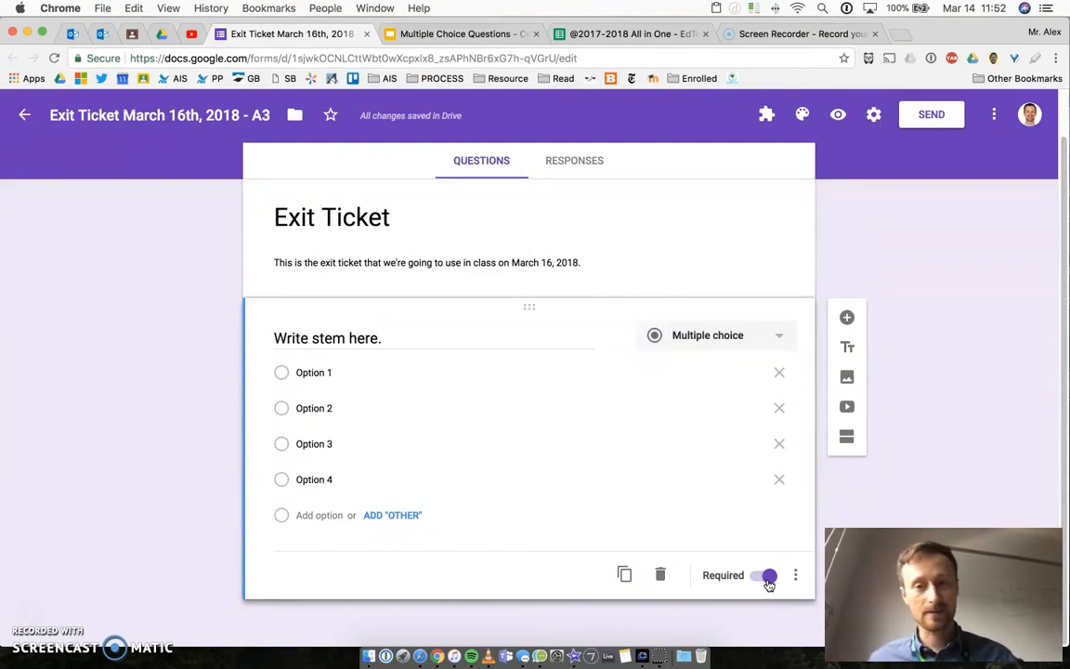
Generate a shortened link for sending the form and copy it.
scroll(783, 268, "up", 2)
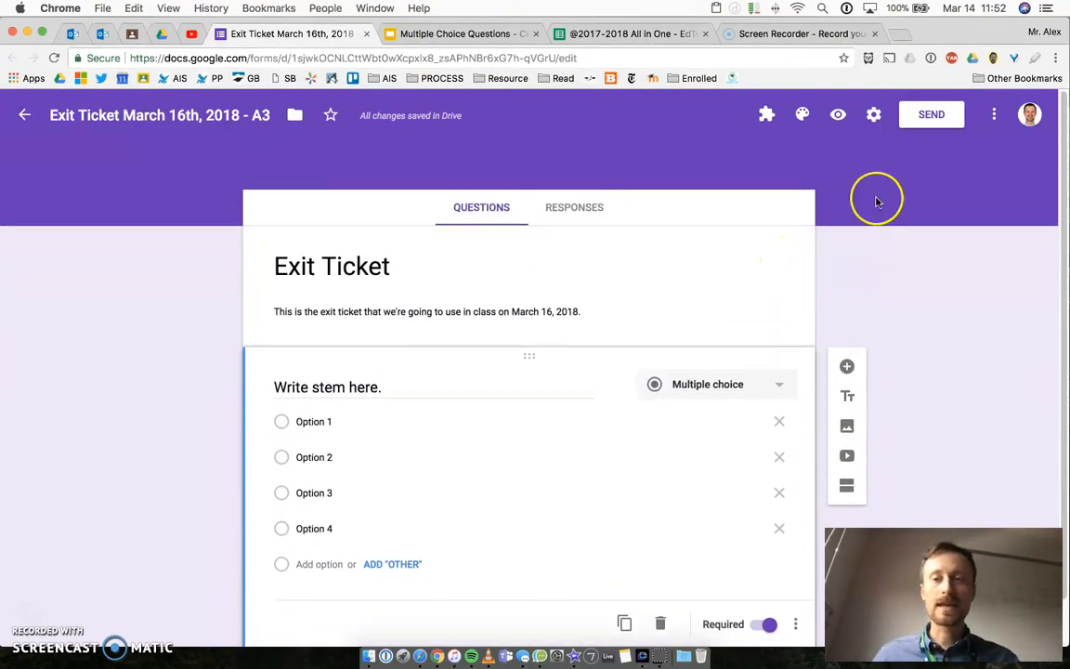
left_click(931, 114)
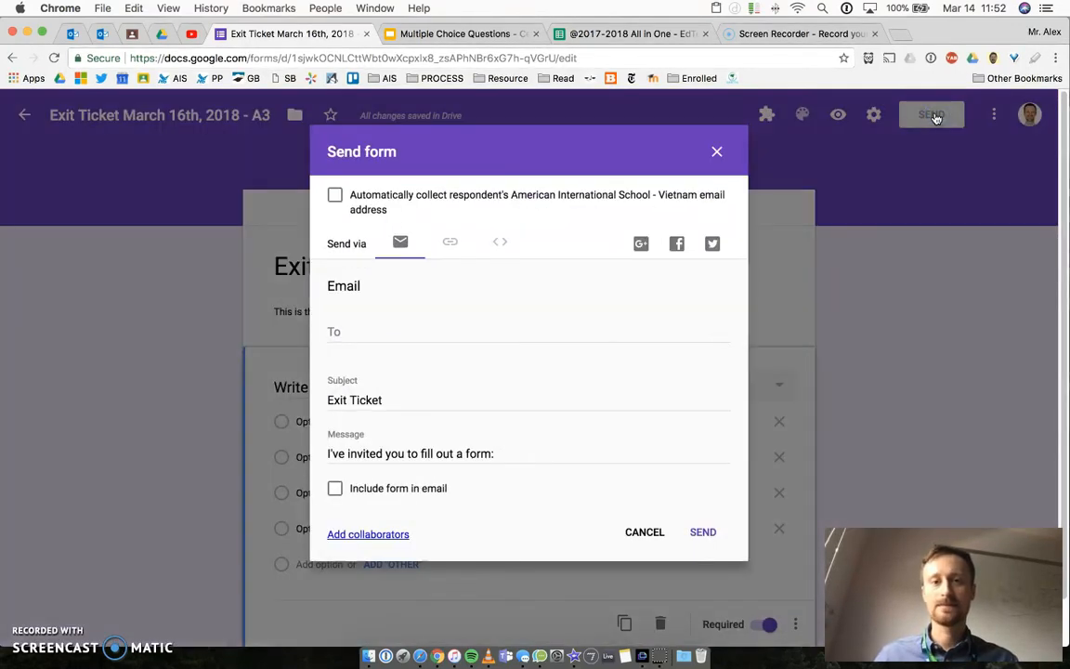
left_click(451, 249)
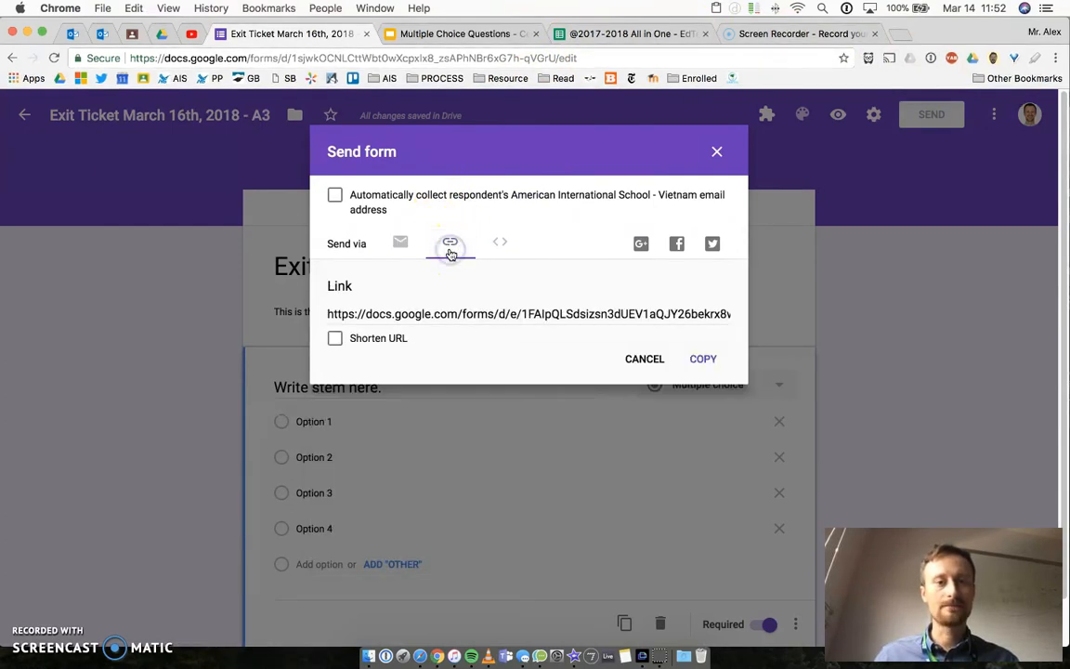
left_click(336, 339)
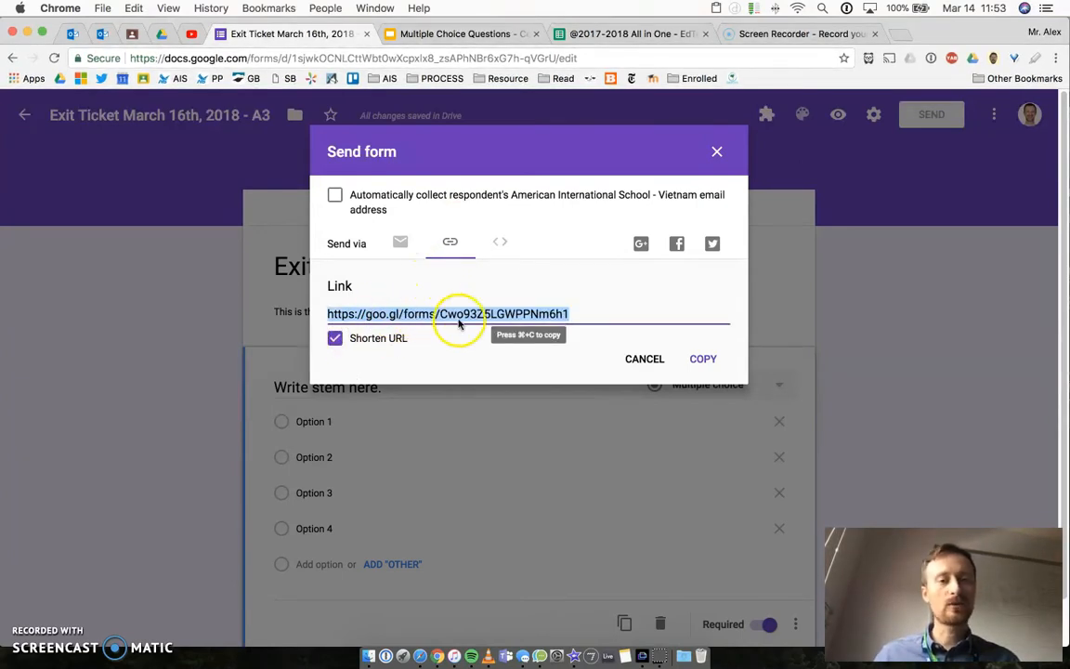
left_click(696, 363)
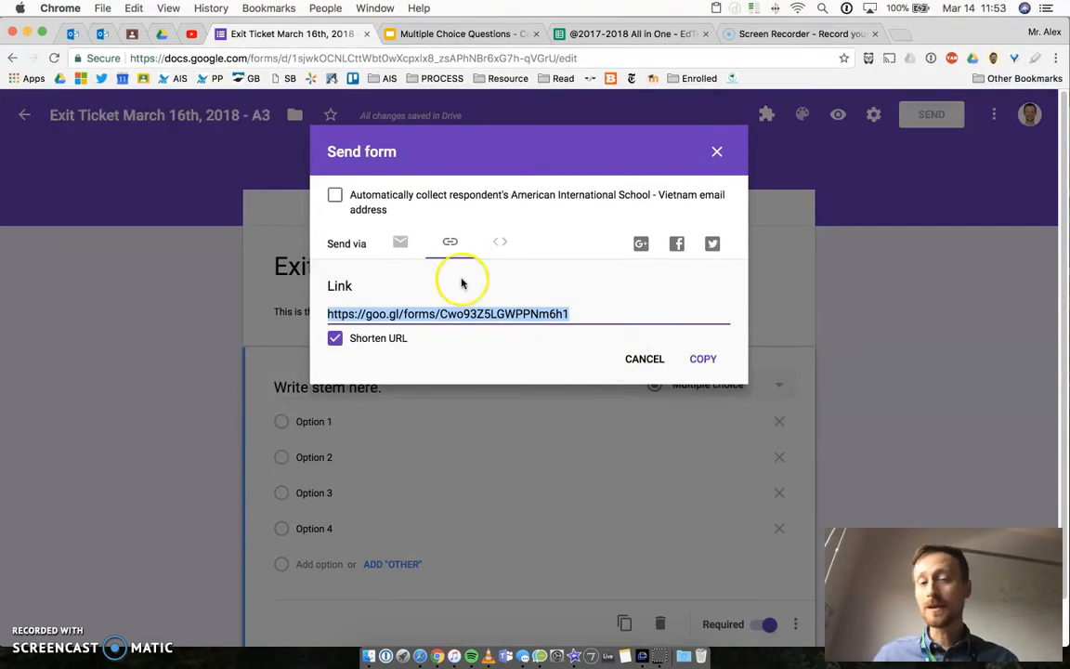
Enable automatic collection of respondents' American International School - Vietnam email addresses for the form.
left_click(336, 197)
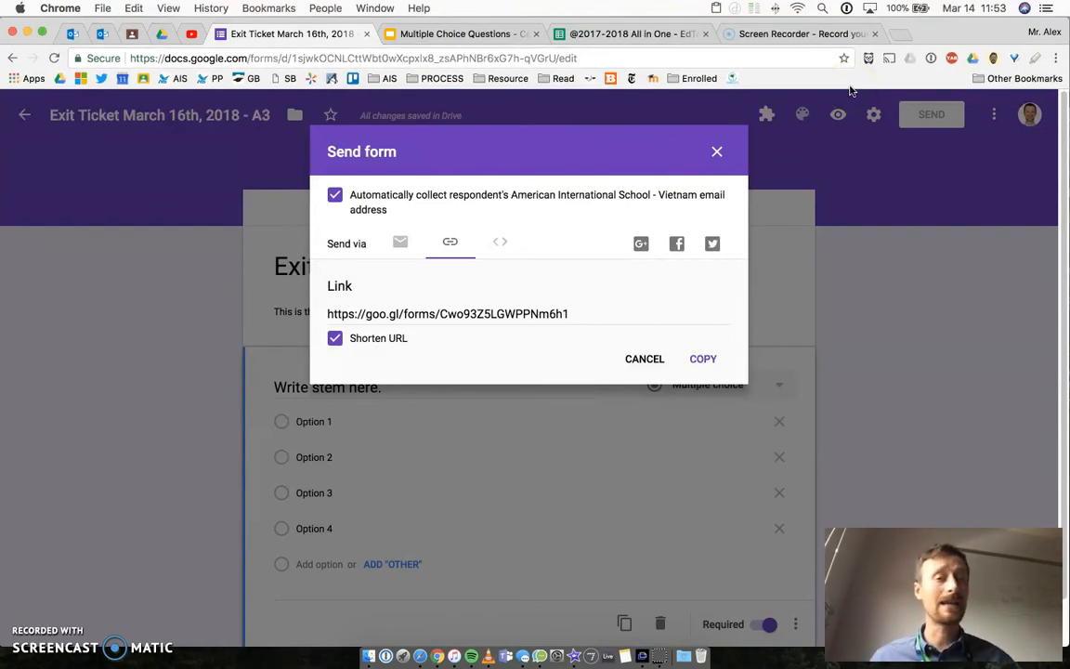
left_click(334, 198)
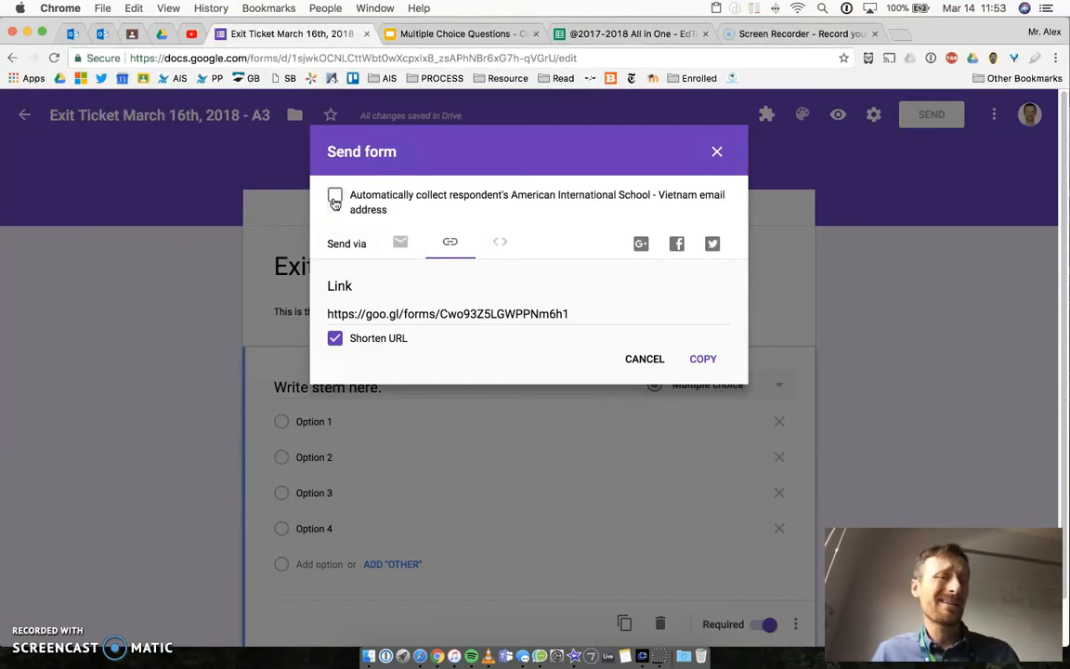
left_click(334, 199)
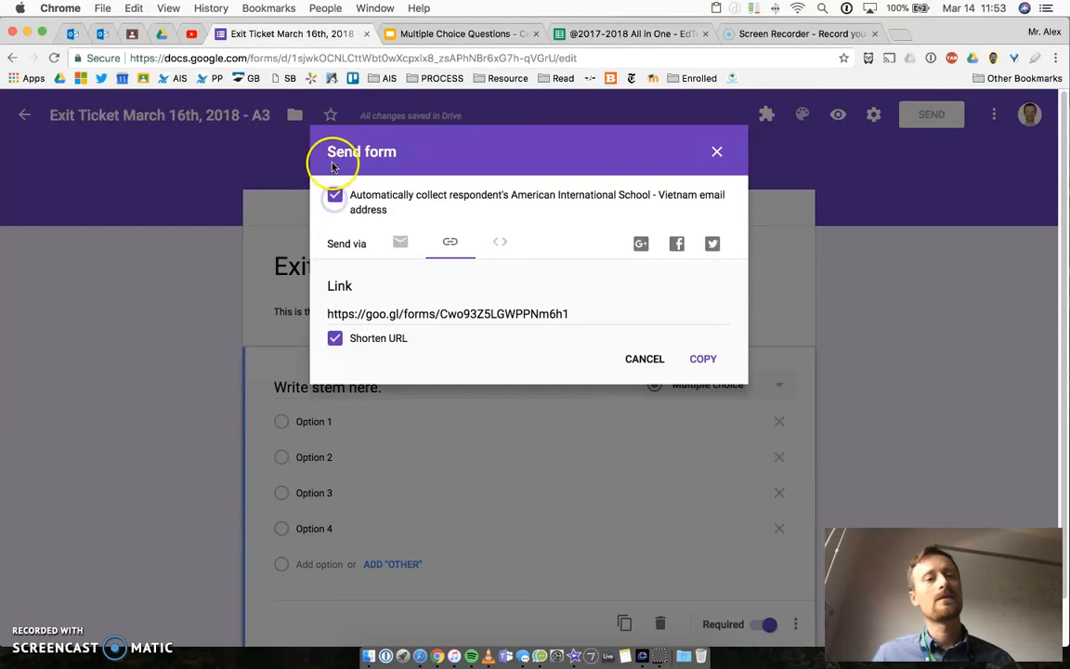
Copy the shortened form link again with email collection enabled, and close the Send form dialog.
left_click(710, 360)
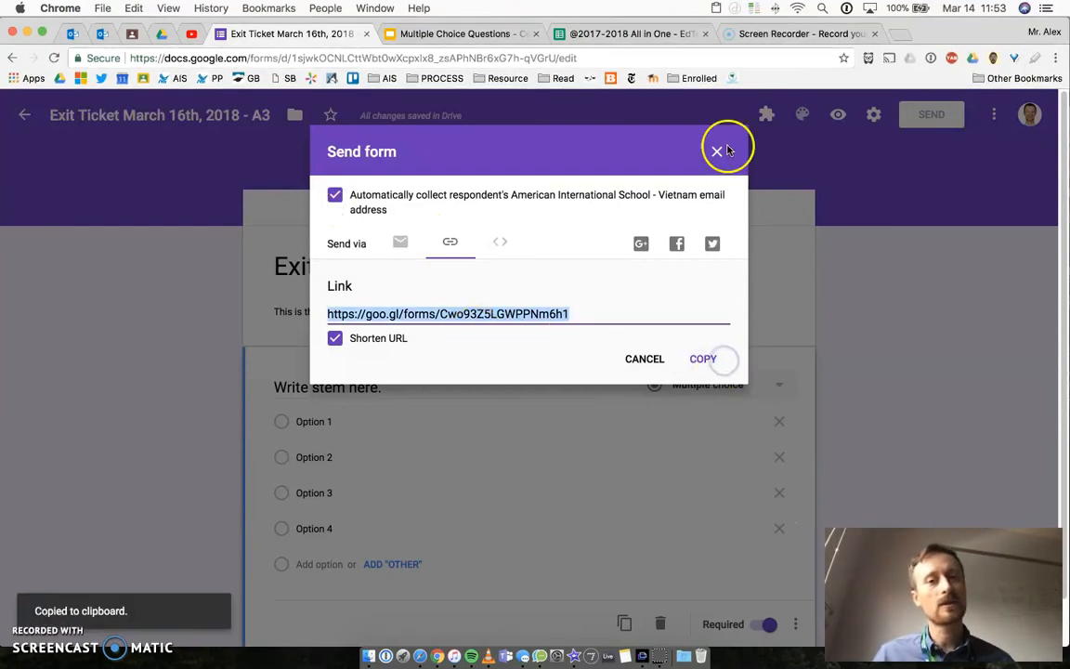
left_click(721, 156)
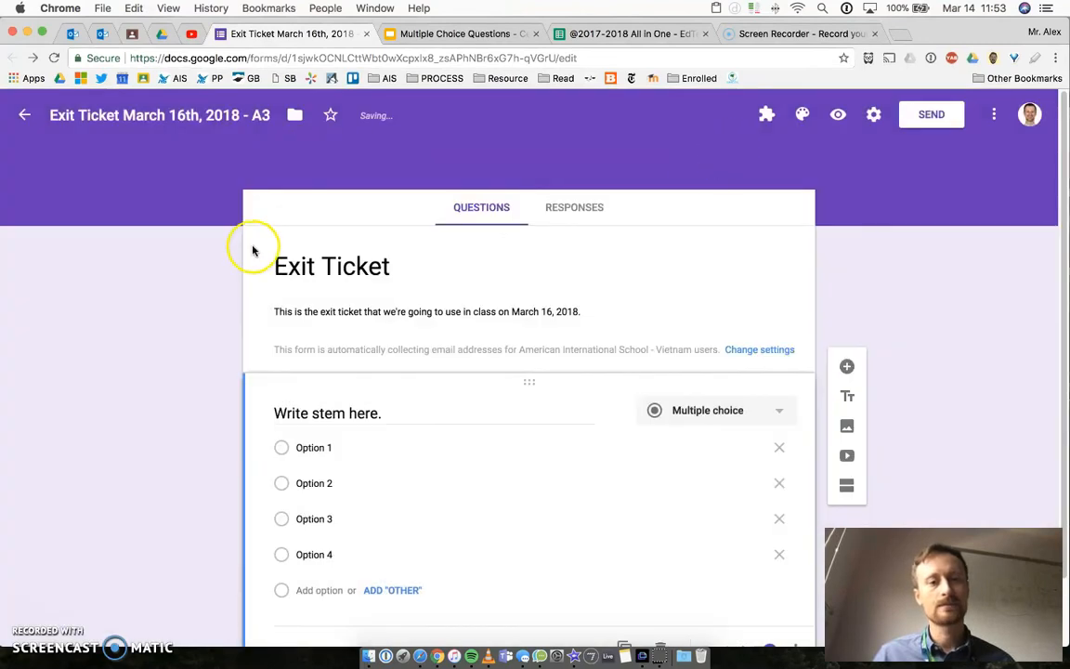
Check the form's responses view, and return to the questions.
scroll(250, 251, "down", 1)
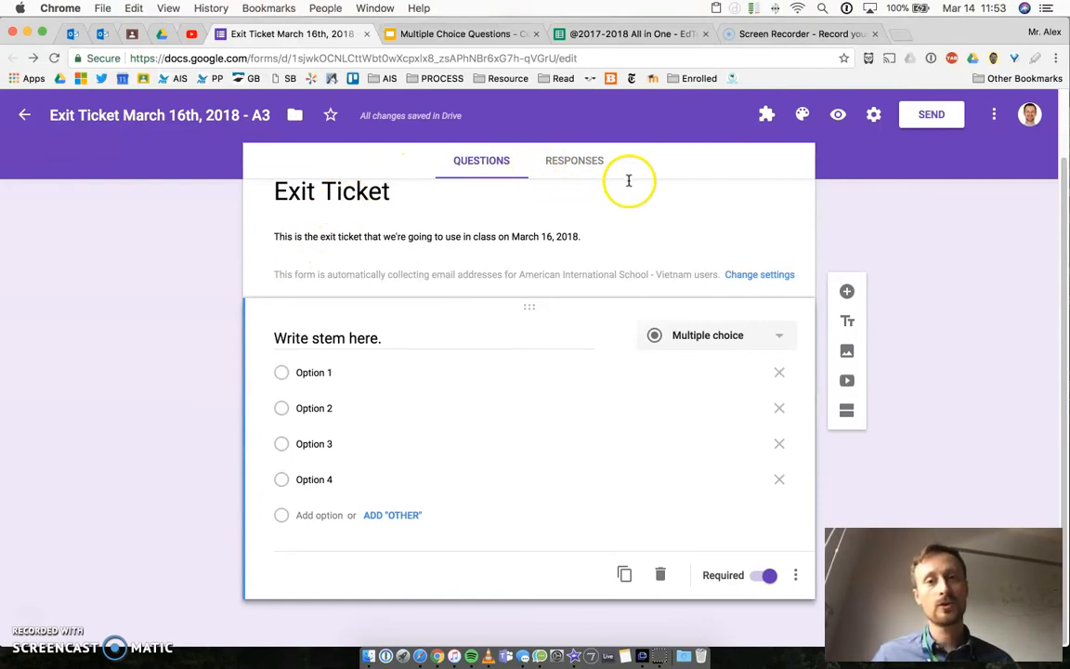
left_click(585, 162)
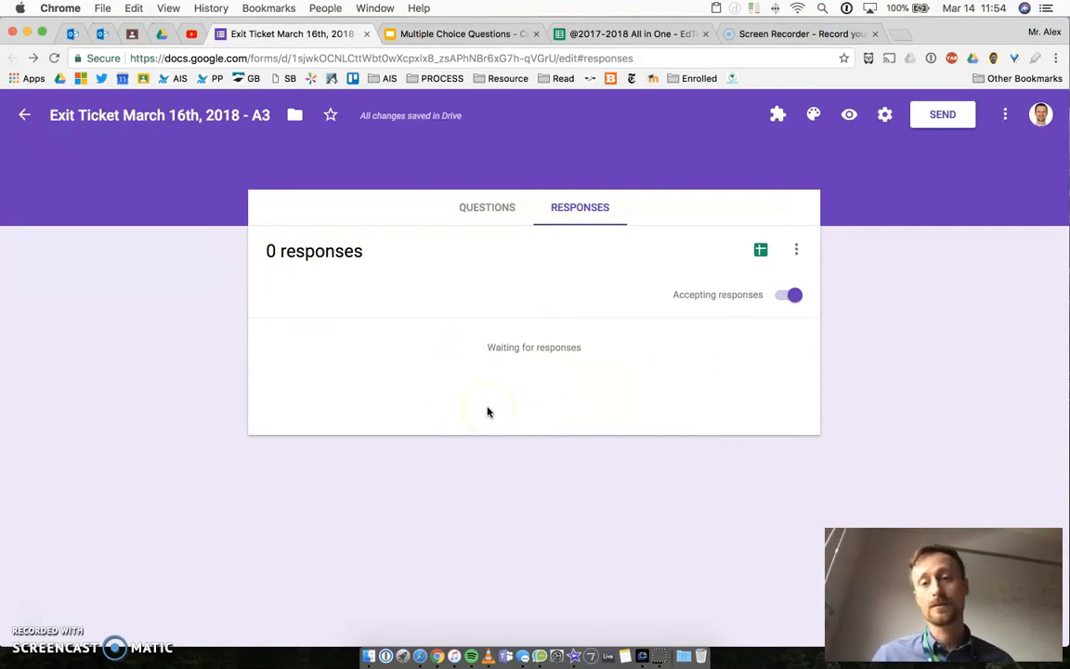
left_click(496, 213)
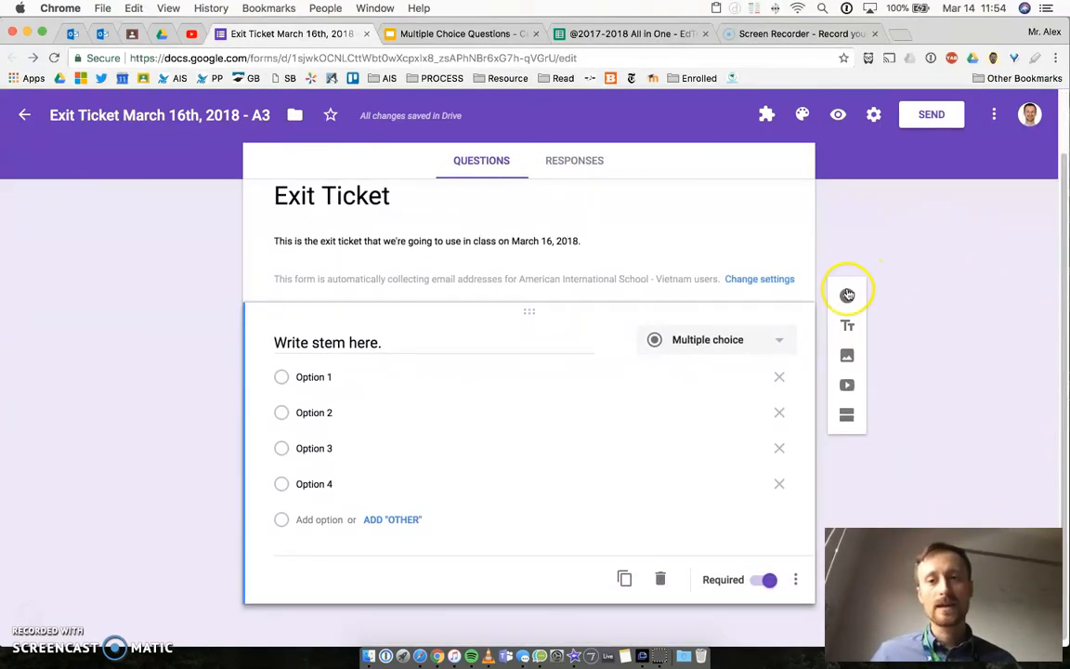
Add a required short-answer question reading "What's your nickname?" below the multiple-choice question.
left_click(847, 295)
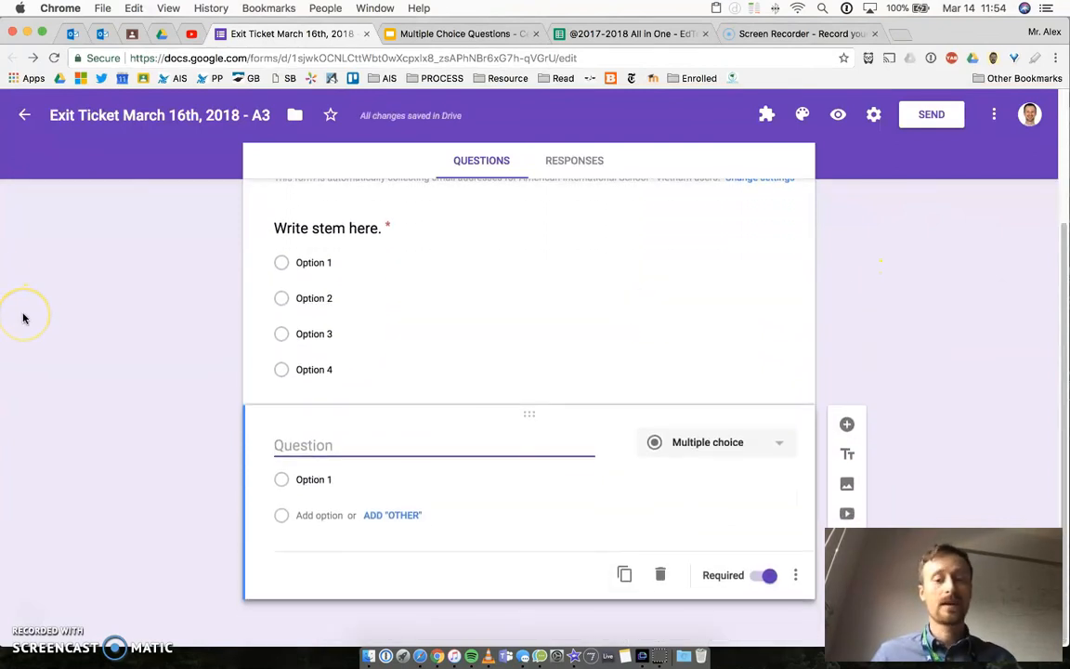
type("What's your nickname?")
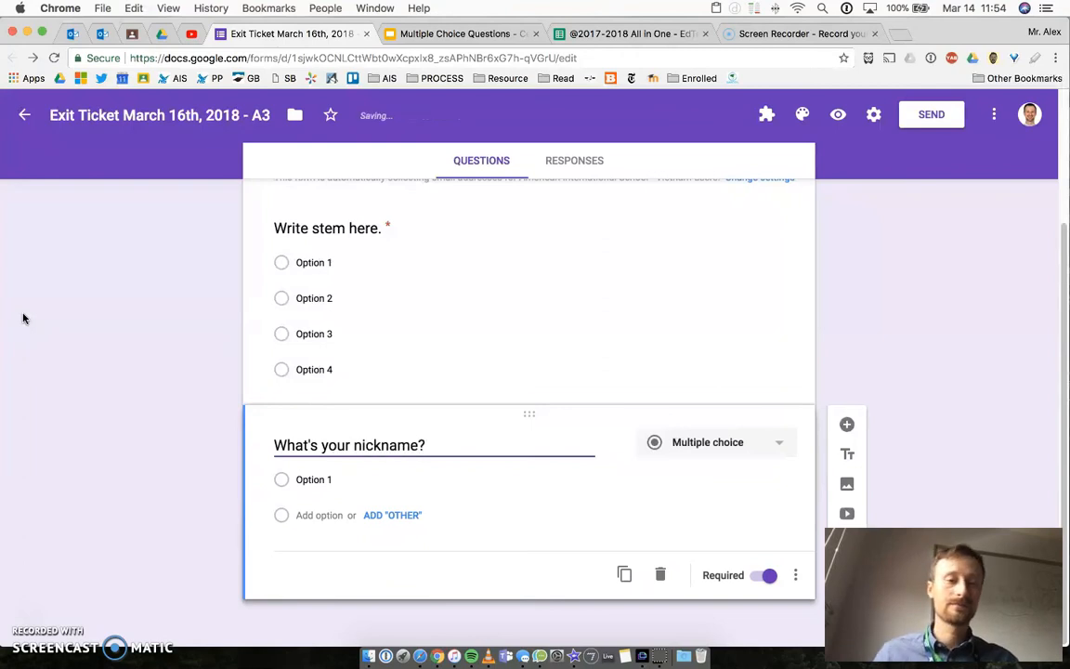
left_click_drag(426, 472, 262, 472)
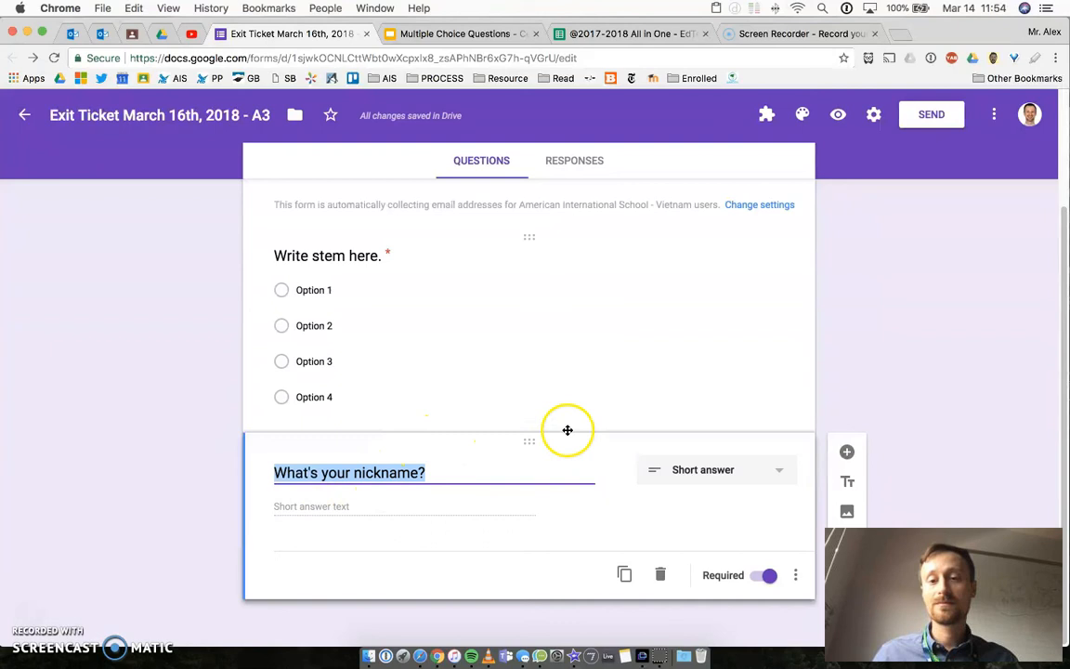
left_click(741, 475)
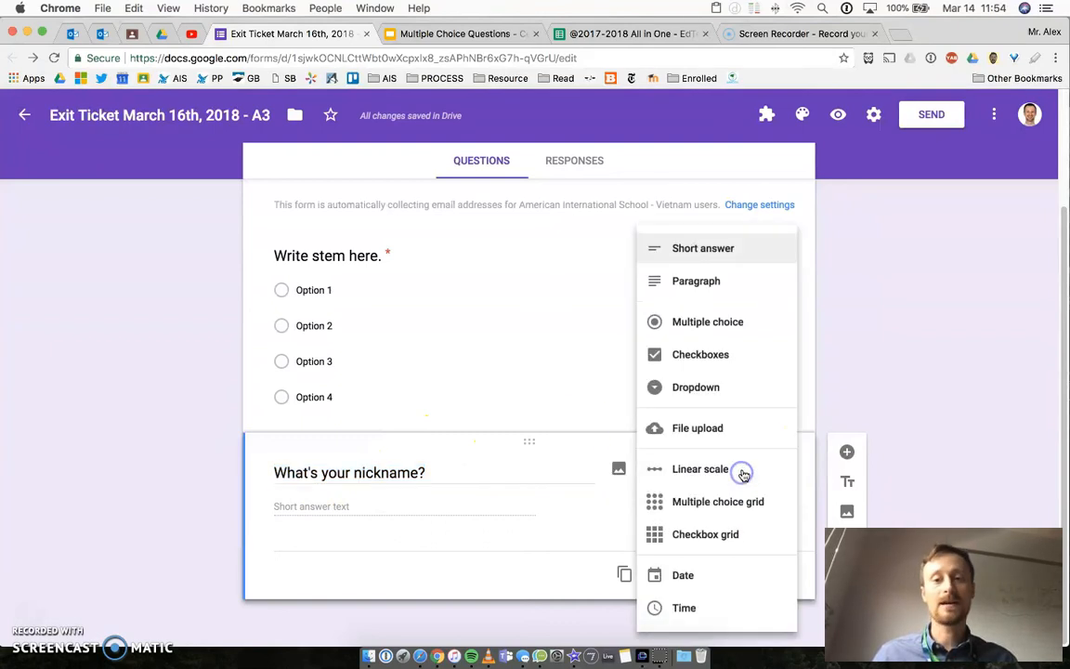
left_click(748, 250)
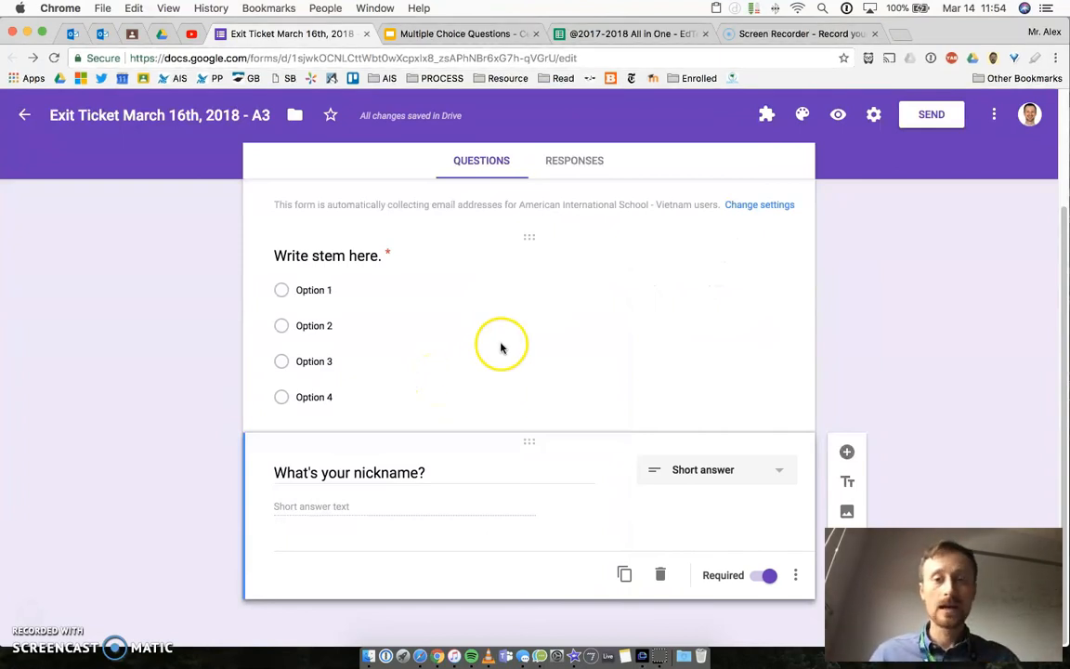
left_click(764, 577)
left_click(765, 577)
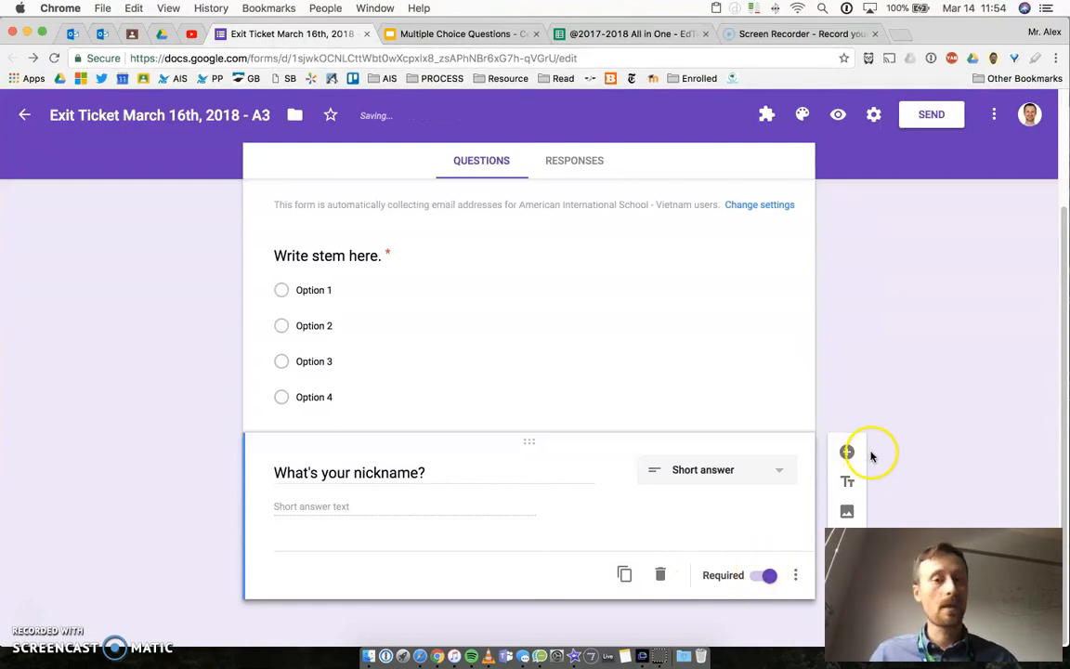
scroll(874, 452, "up", 3)
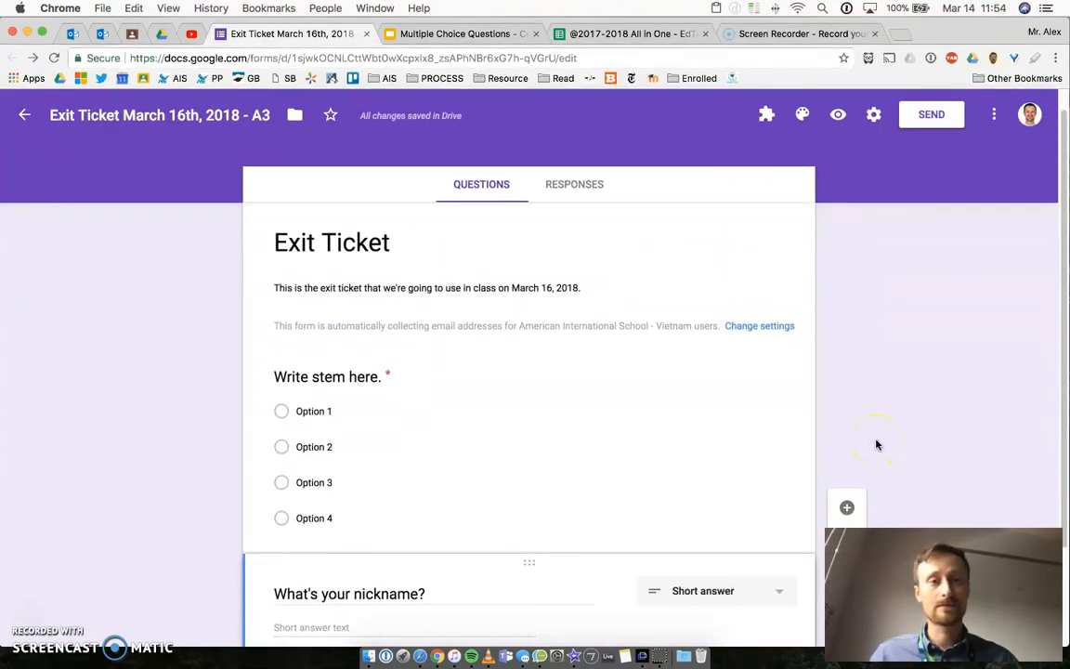
Switch to the AIS Student News Monday & Thursday class in Google Classroom and start a new assignment.
left_click(131, 34)
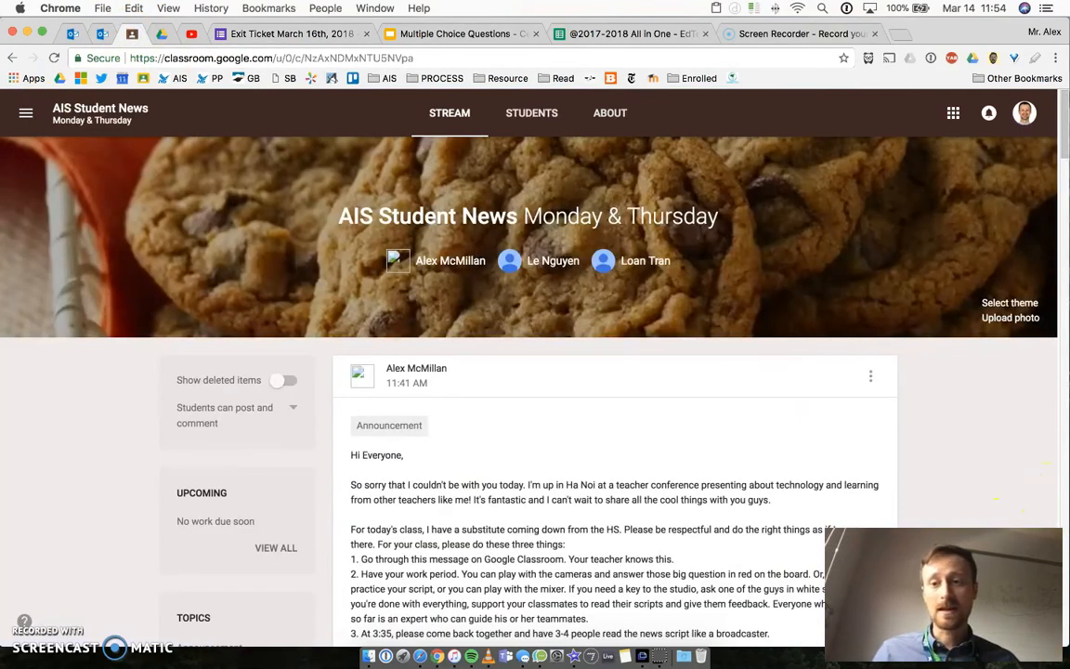
key("alt+p")
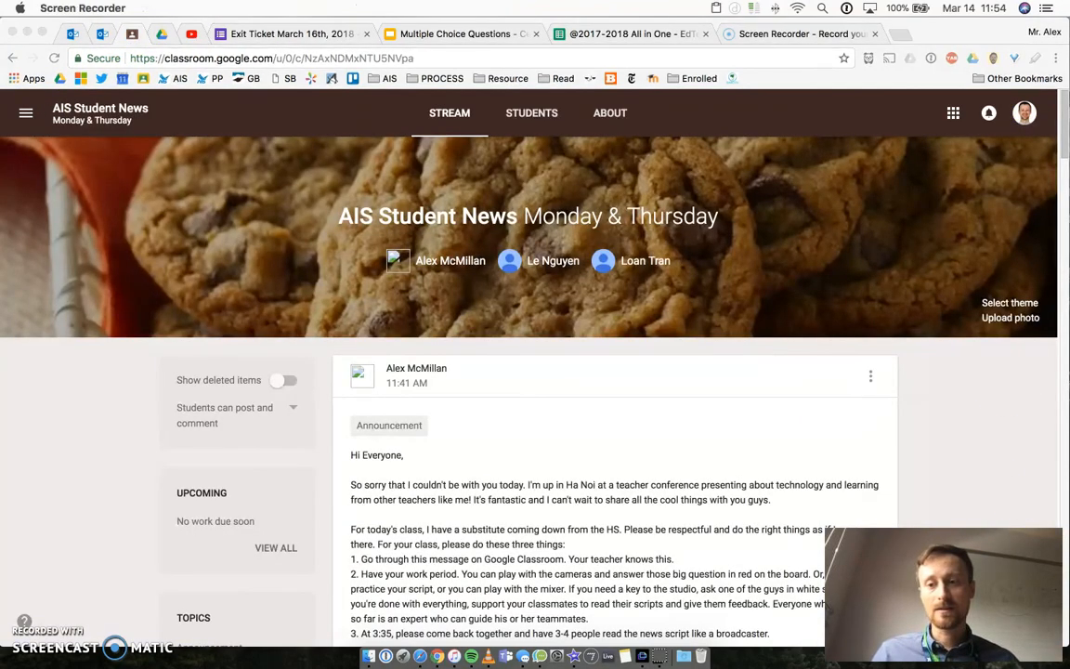
left_click_drag(944, 594, 122, 598)
left_click(1021, 614)
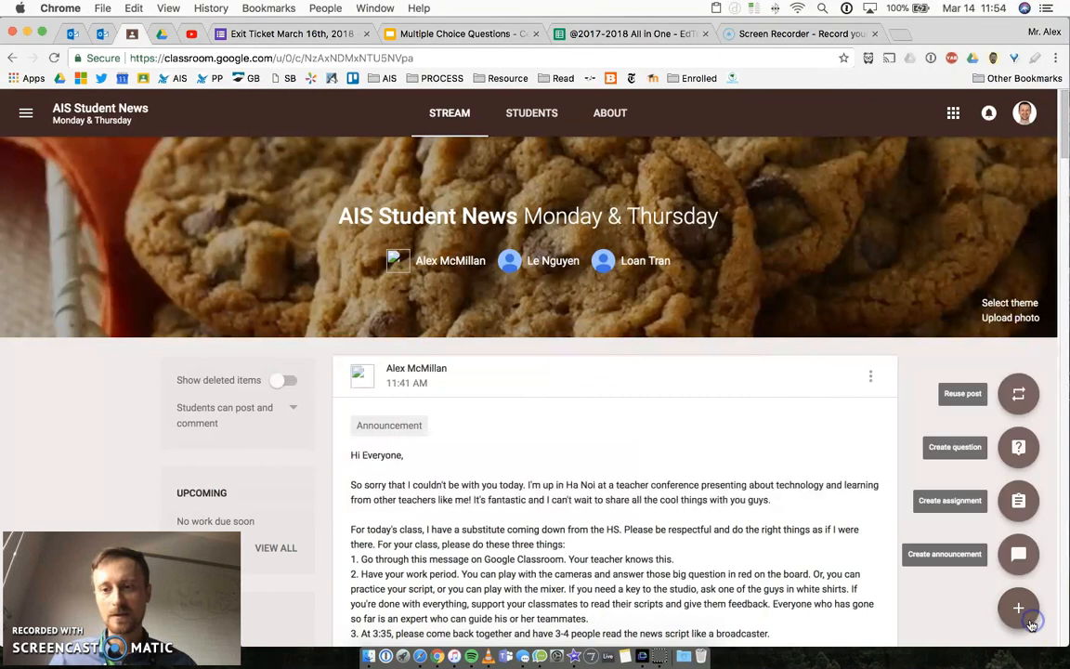
mouse_move(1018, 612)
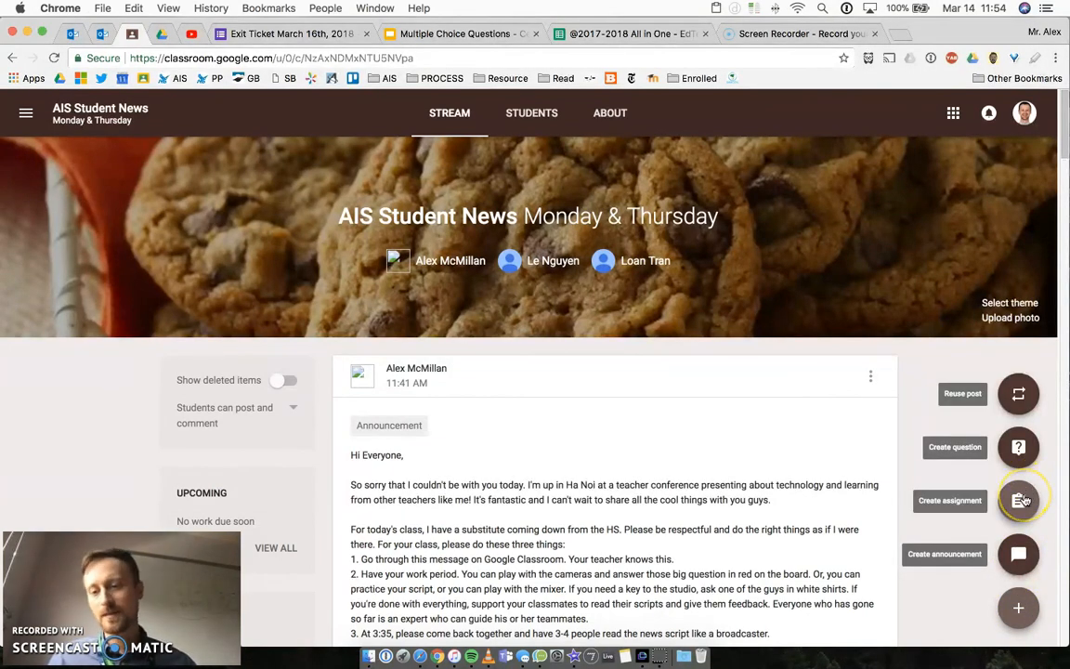
left_click(1022, 500)
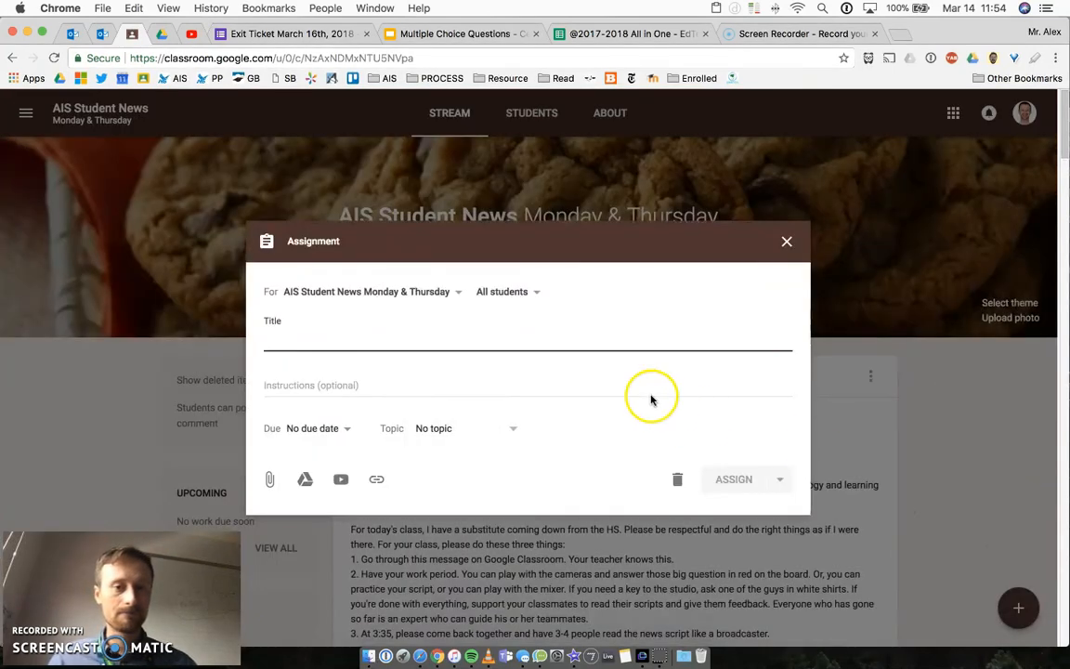
Title the assignment "Exit Ticket" with the instructions "Please take this Google Form and when you're done, mark this assignment finished.".
type("Exit Ticket")
key("Tab")
type("P")
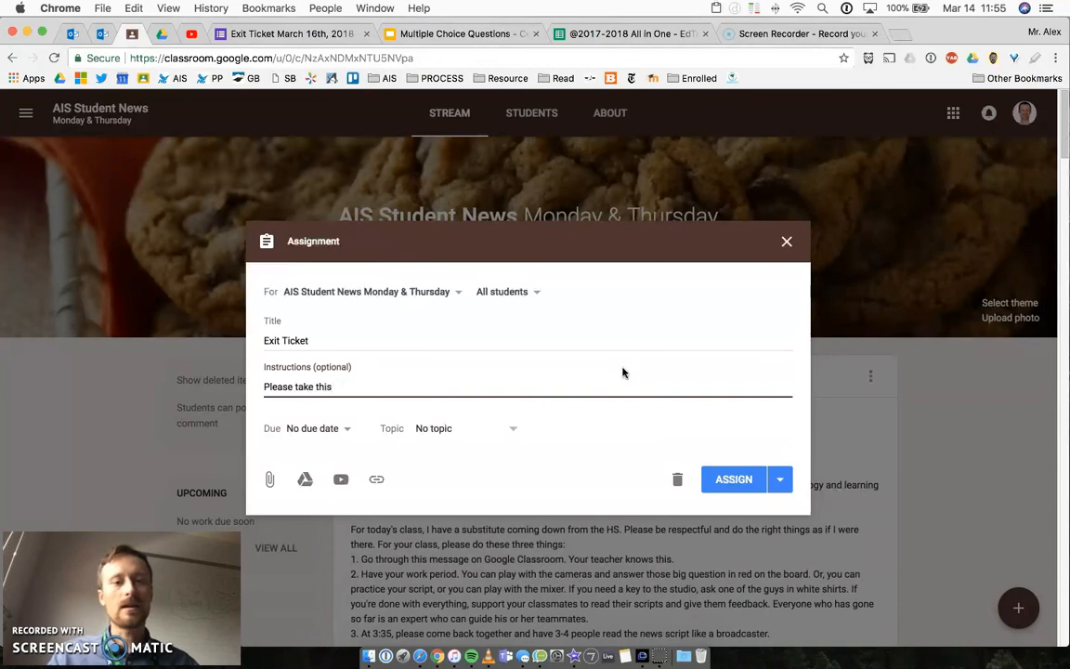
type("lease take this Google Form and when you're done, mark this assignment finished.")
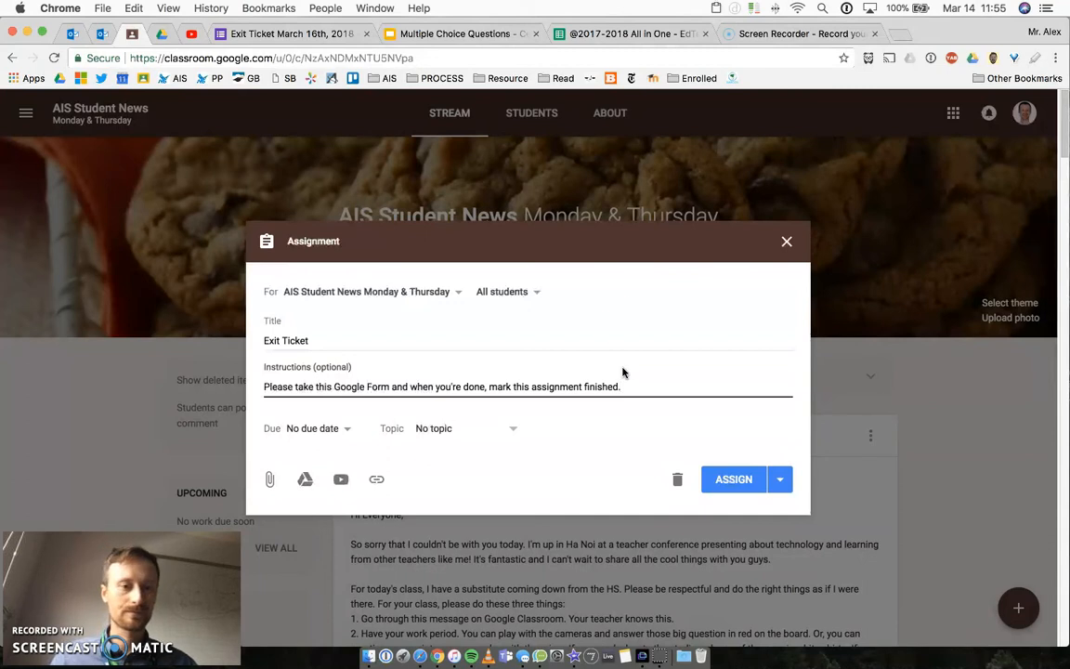
Set the assignment's due date to today, March 14, 2018, and its topic to Assessment.
left_click(349, 427)
left_click(344, 478)
left_click(367, 583)
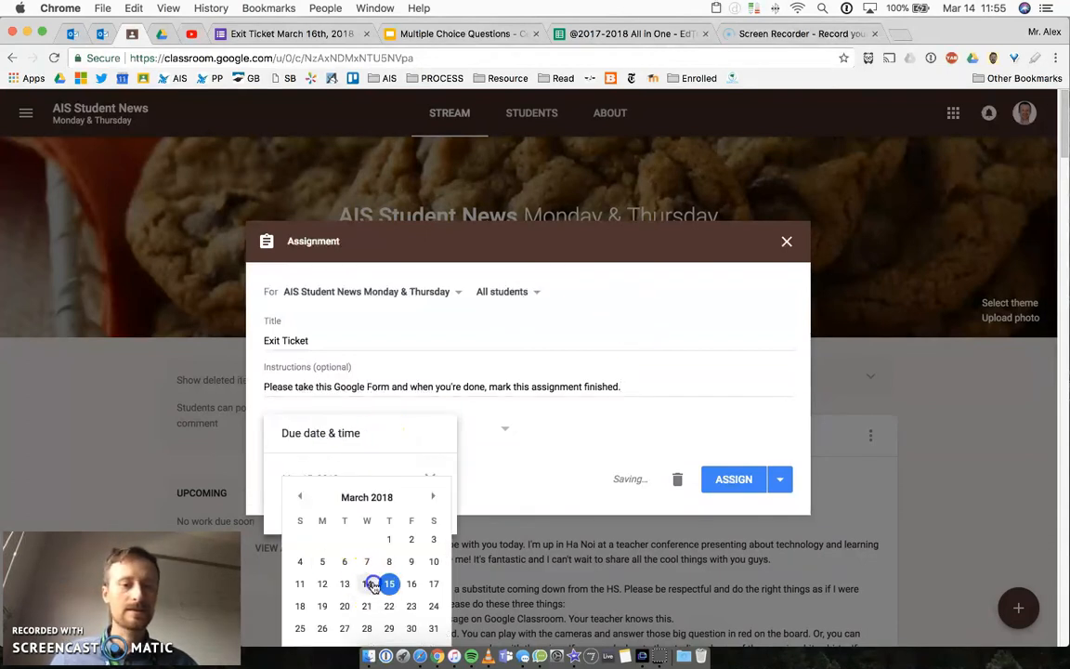
left_click(510, 481)
left_click(478, 430)
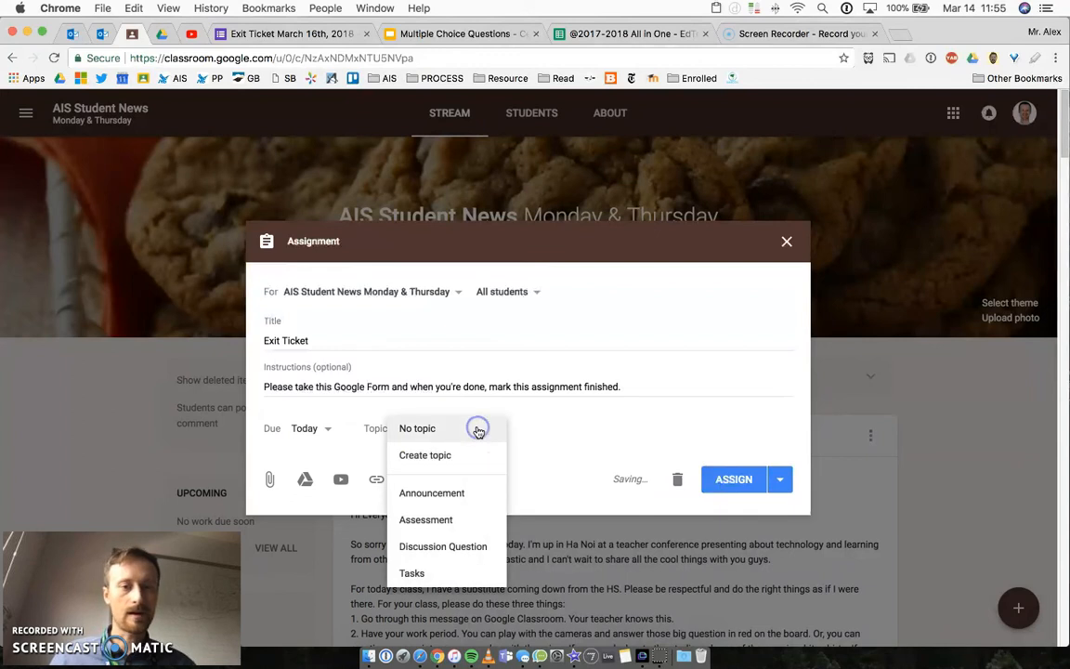
left_click(472, 521)
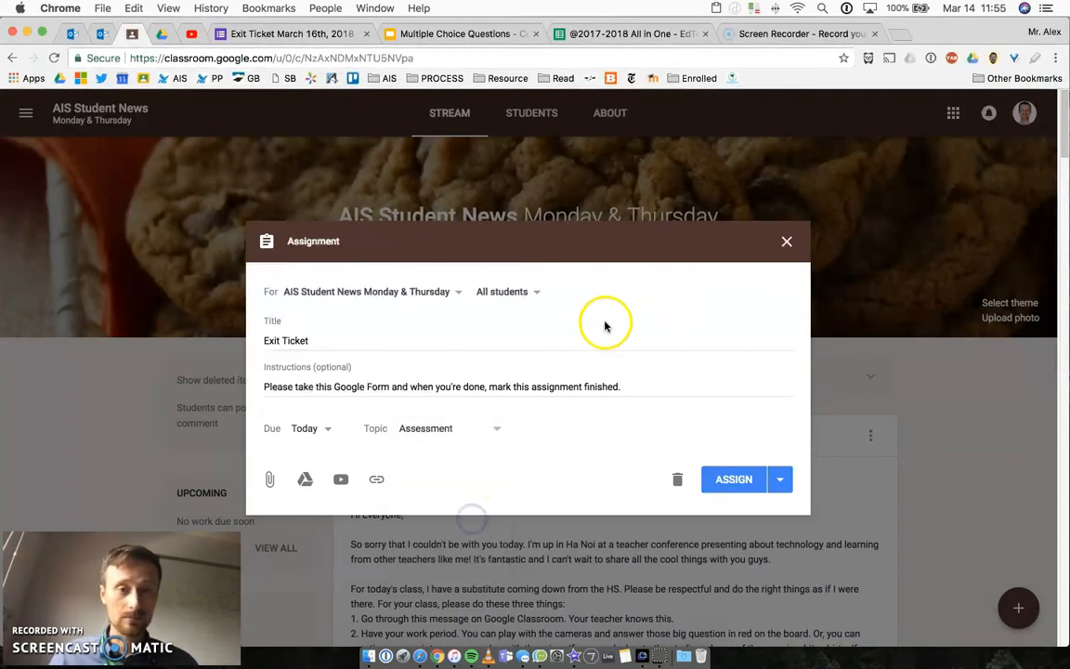
Paste the copied shortened form link on a new line below the assignment's instruction text.
left_click(677, 388)
key("Return")
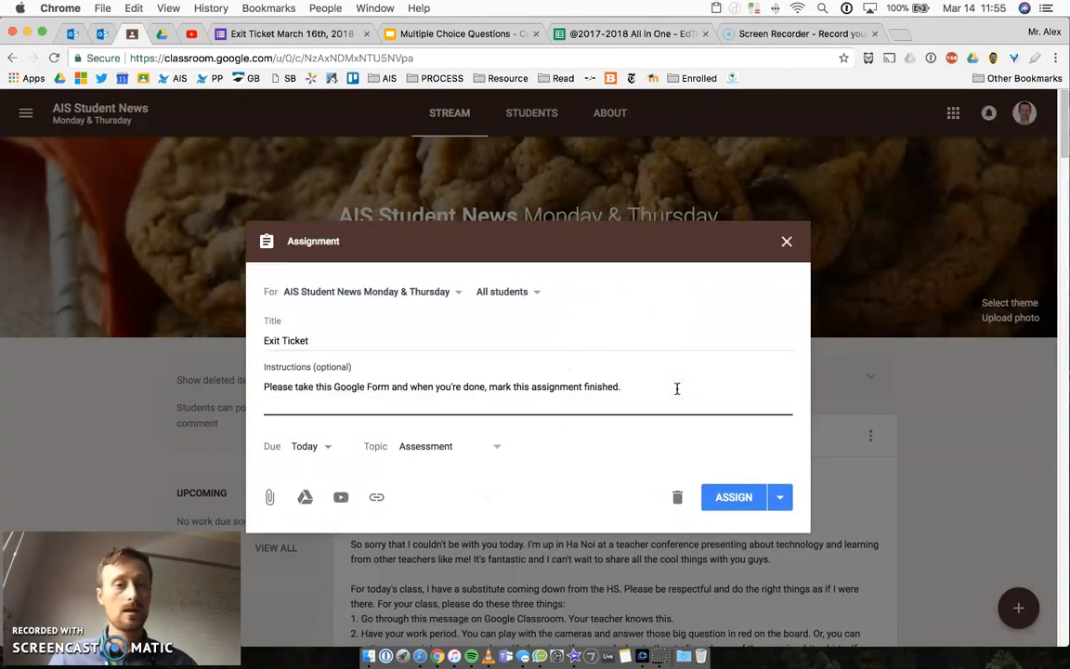
key("super+v")
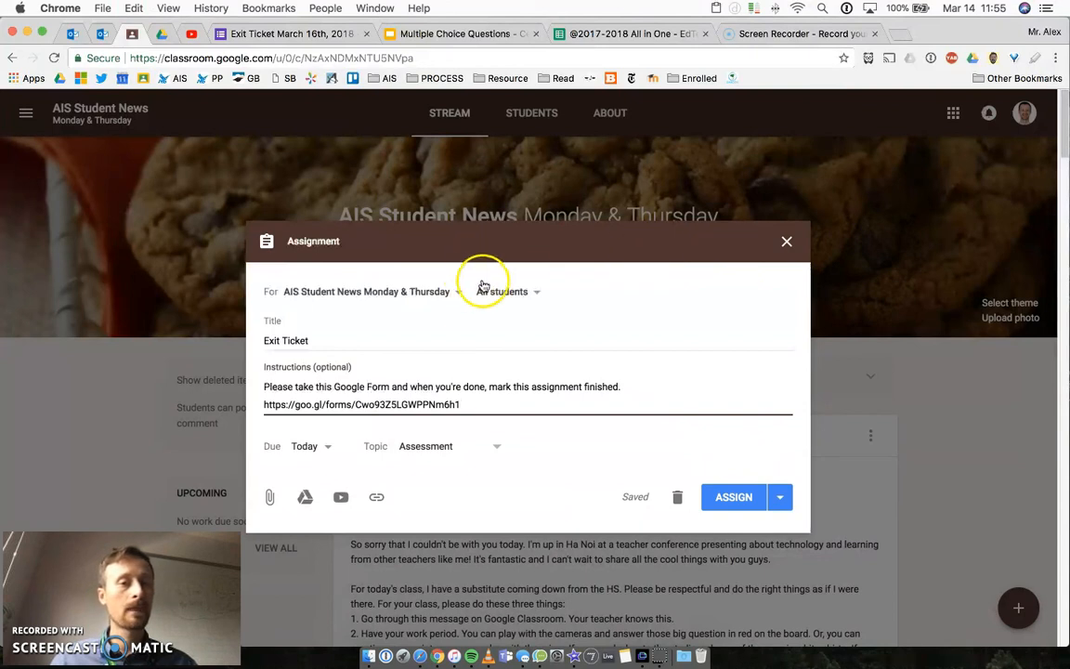
Restrict the assignment from all students to four individuals: the first, fourth, seventh and tenth students in the class list.
left_click(533, 295)
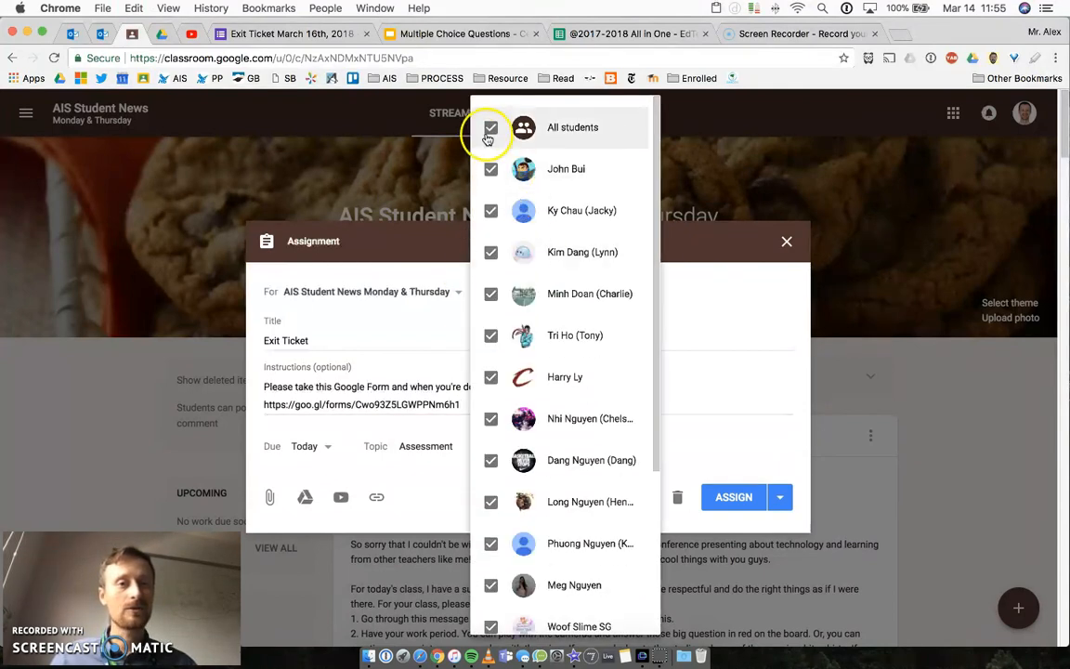
left_click(490, 129)
left_click(490, 169)
left_click(489, 294)
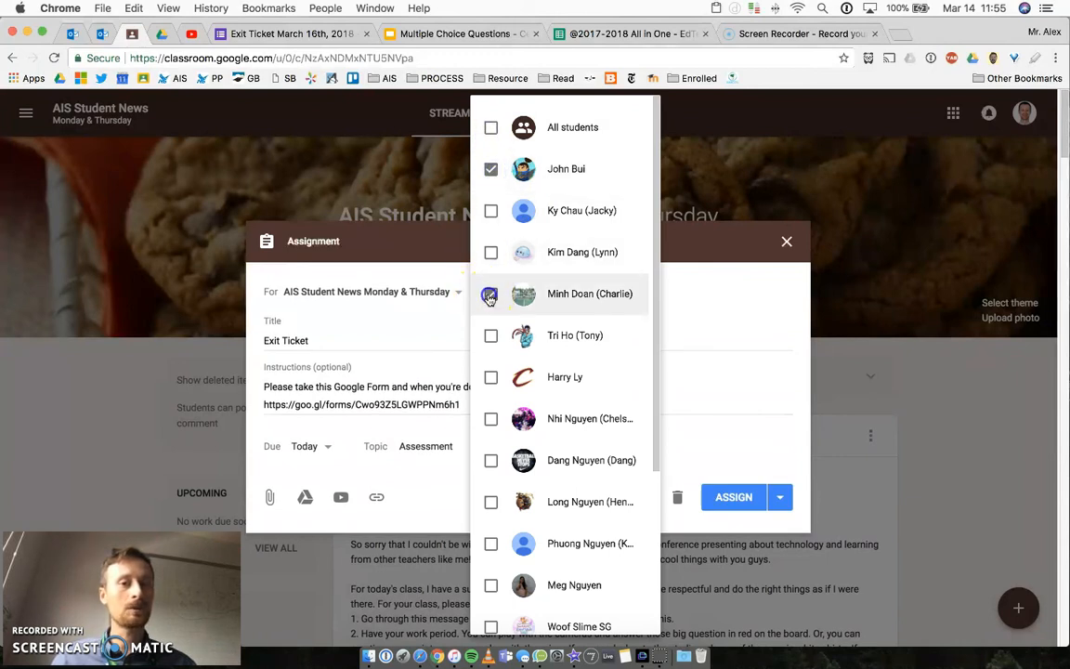
left_click(489, 420)
left_click(490, 543)
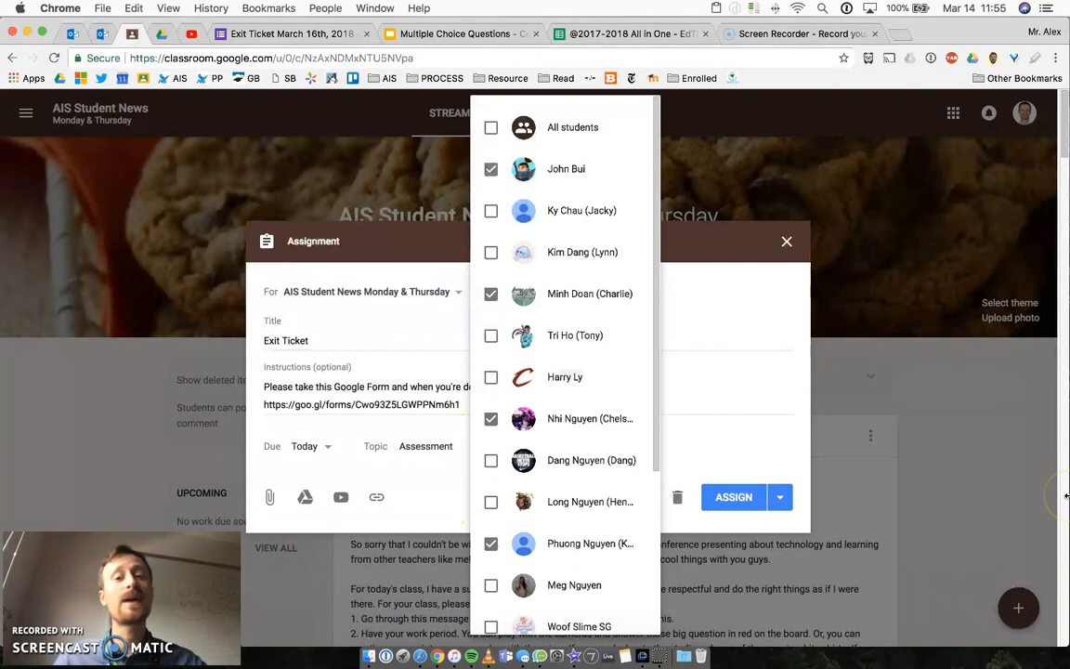
left_click(771, 302)
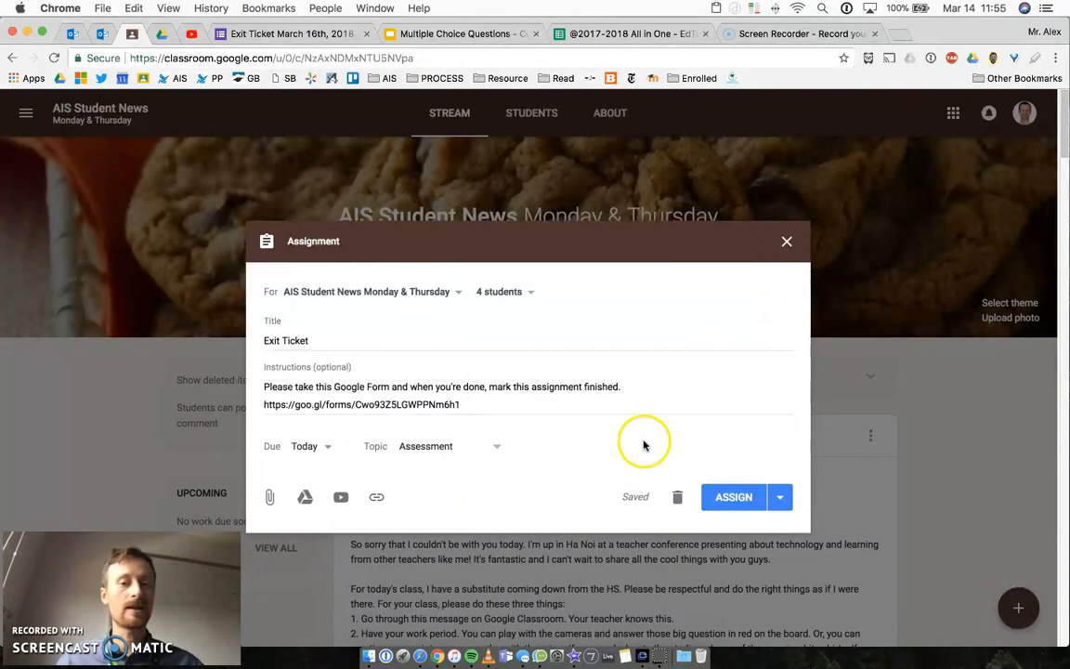